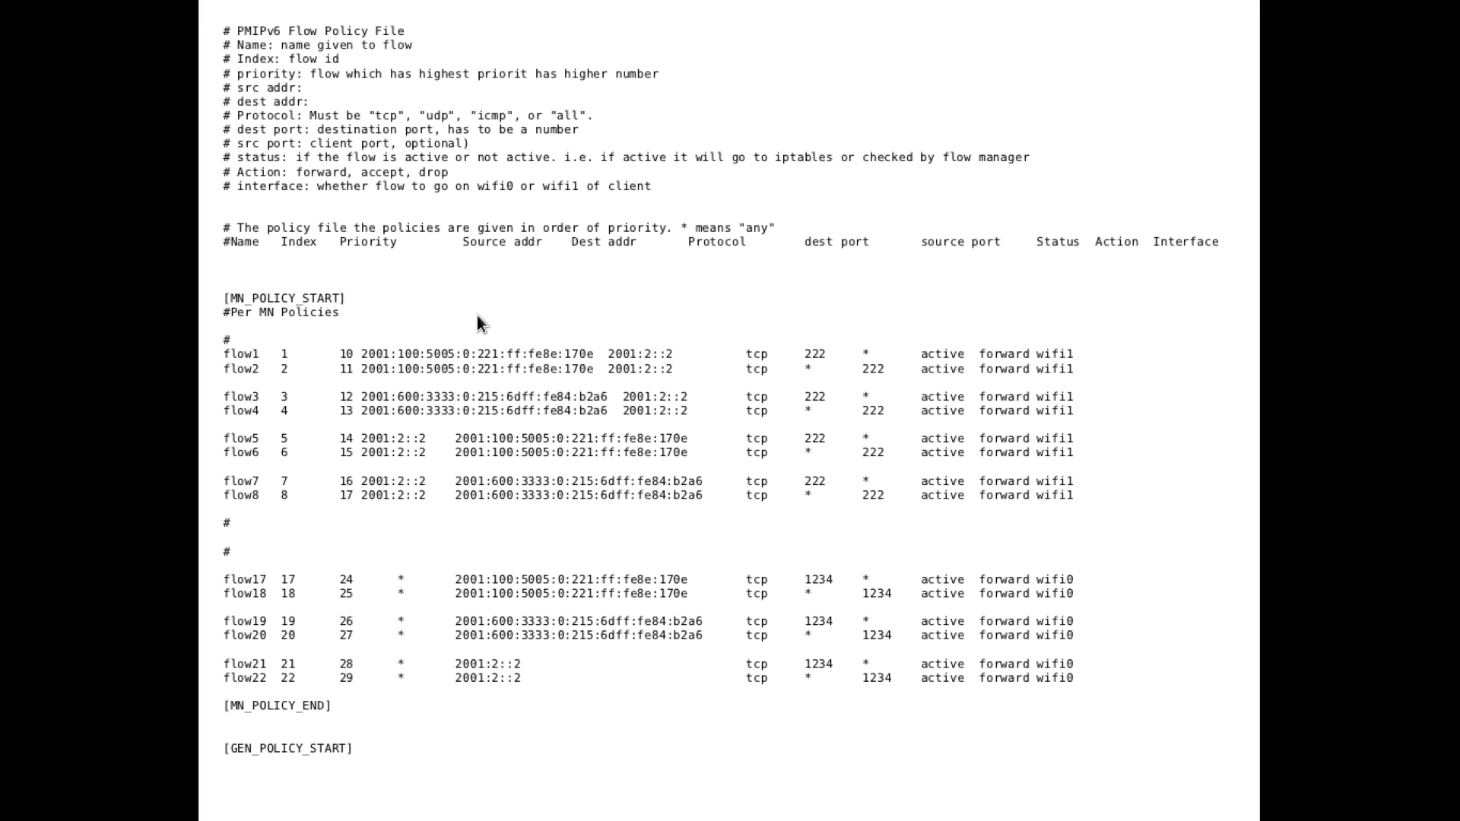
Scroll down to the GEN, APP, USER and DEFAULT policy sections of the flow policy file
scroll(786, 349, down, 1)
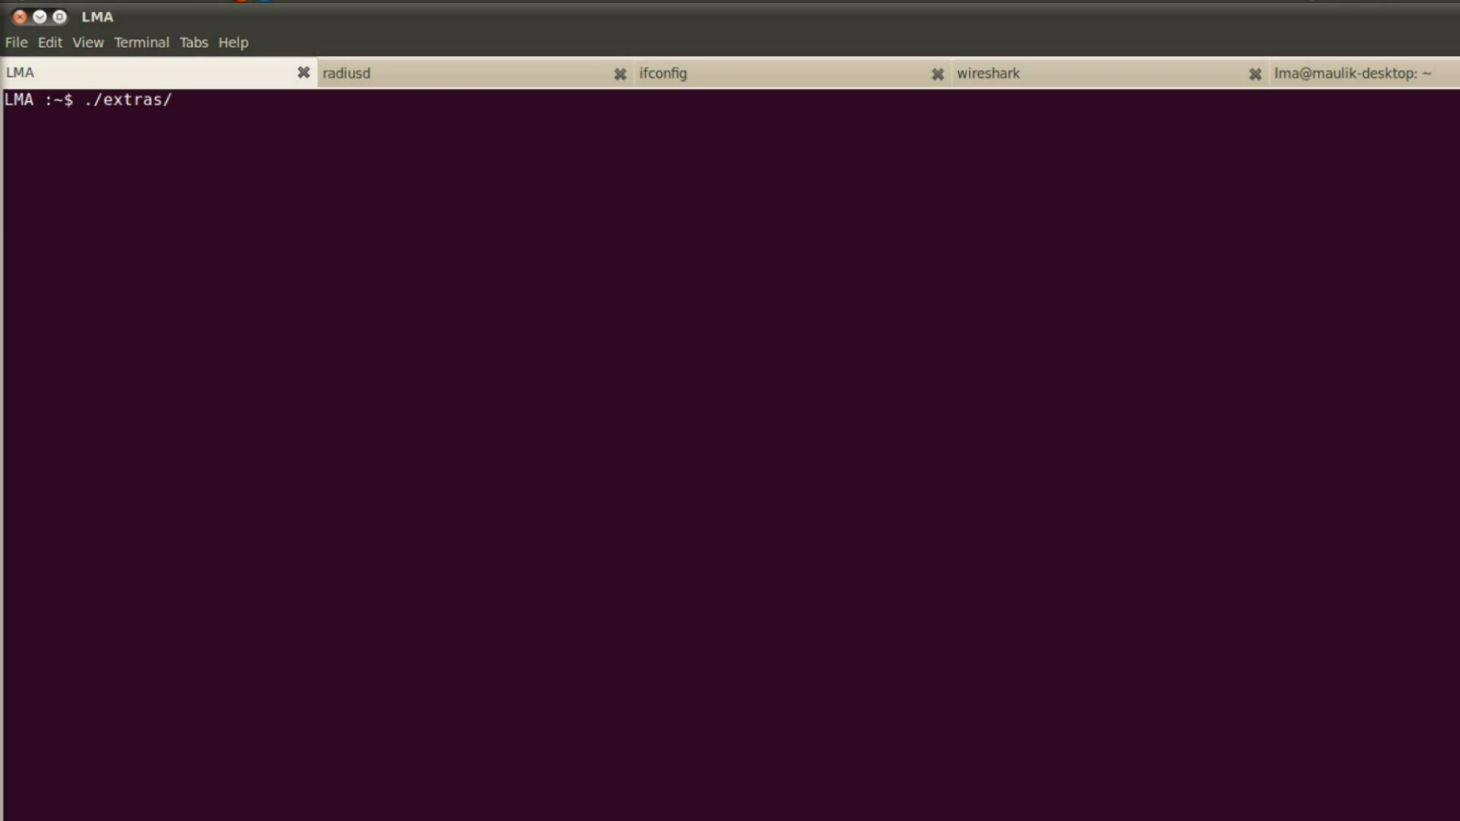
Launch the LMA with UMIP0.4_LMA_UBUNTU.10.04.py until it reports lma initialized, then go to radiusd
text(UMIP0.4_LMA_UBUNTU.10.04.py)
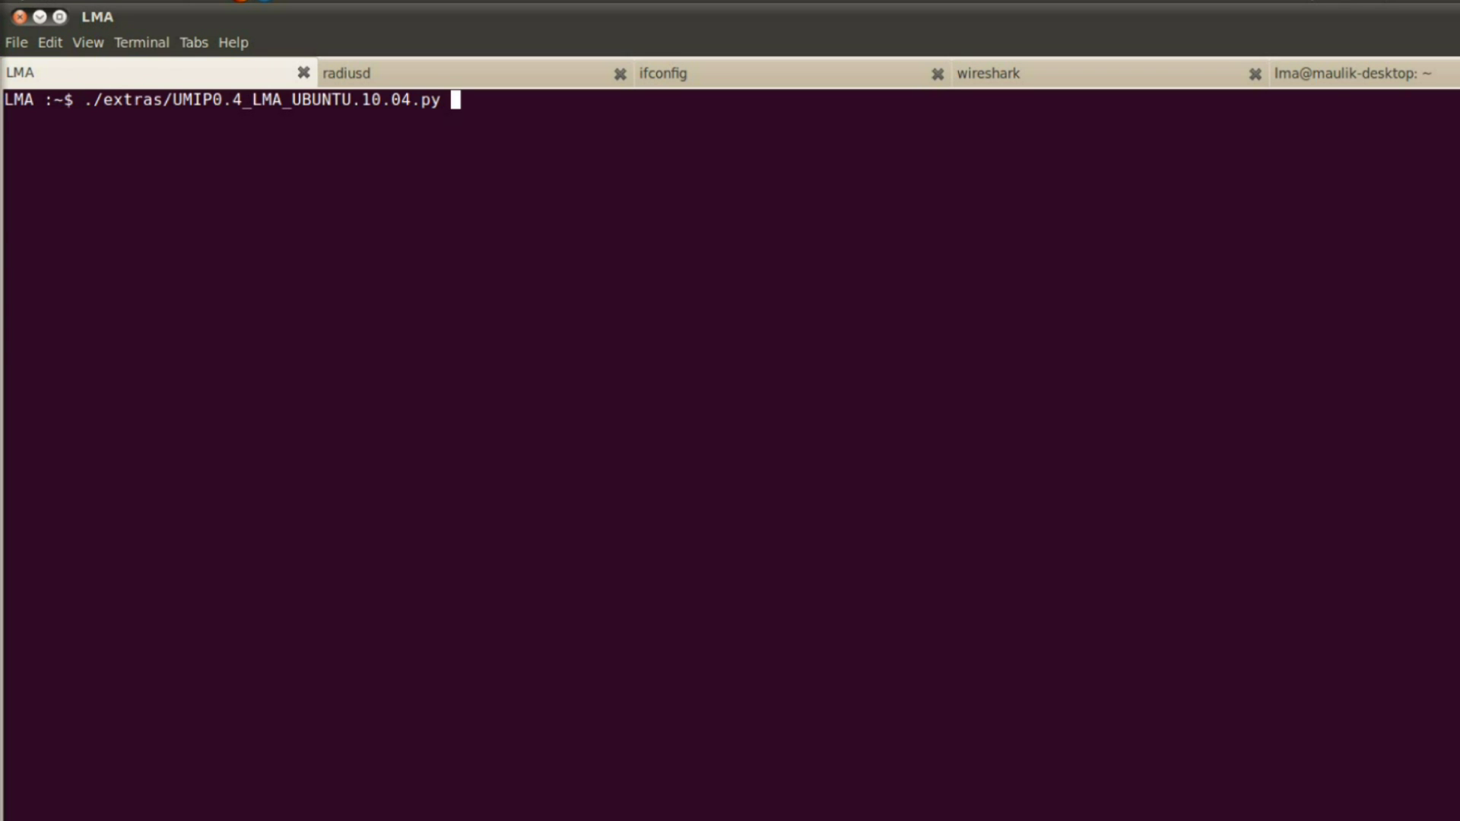
key(Return)
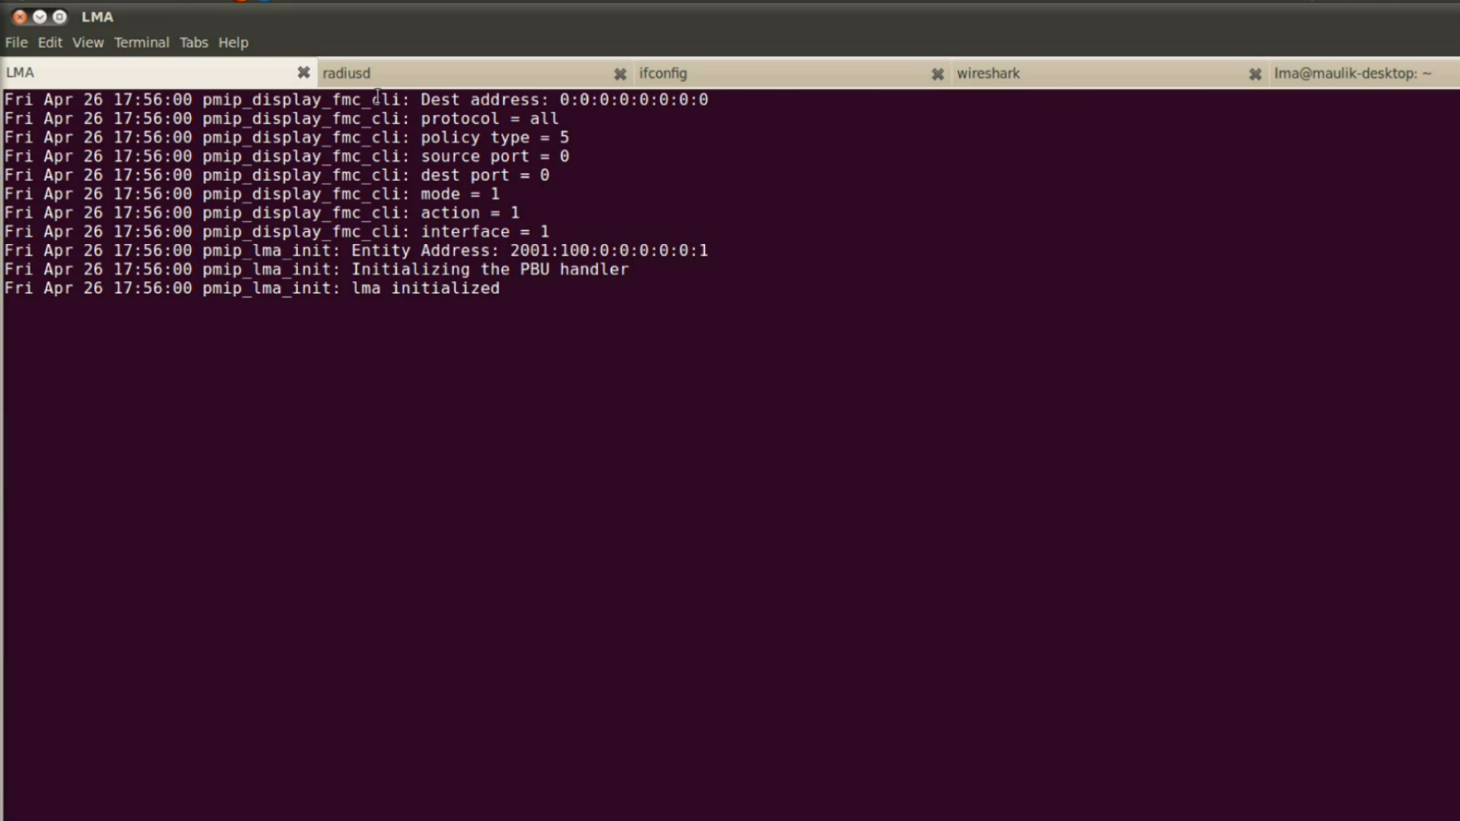
click(376, 71)
Start the RADIUS server with radiusd -X and list the LMA's interfaces with ifconfig
text(rad)
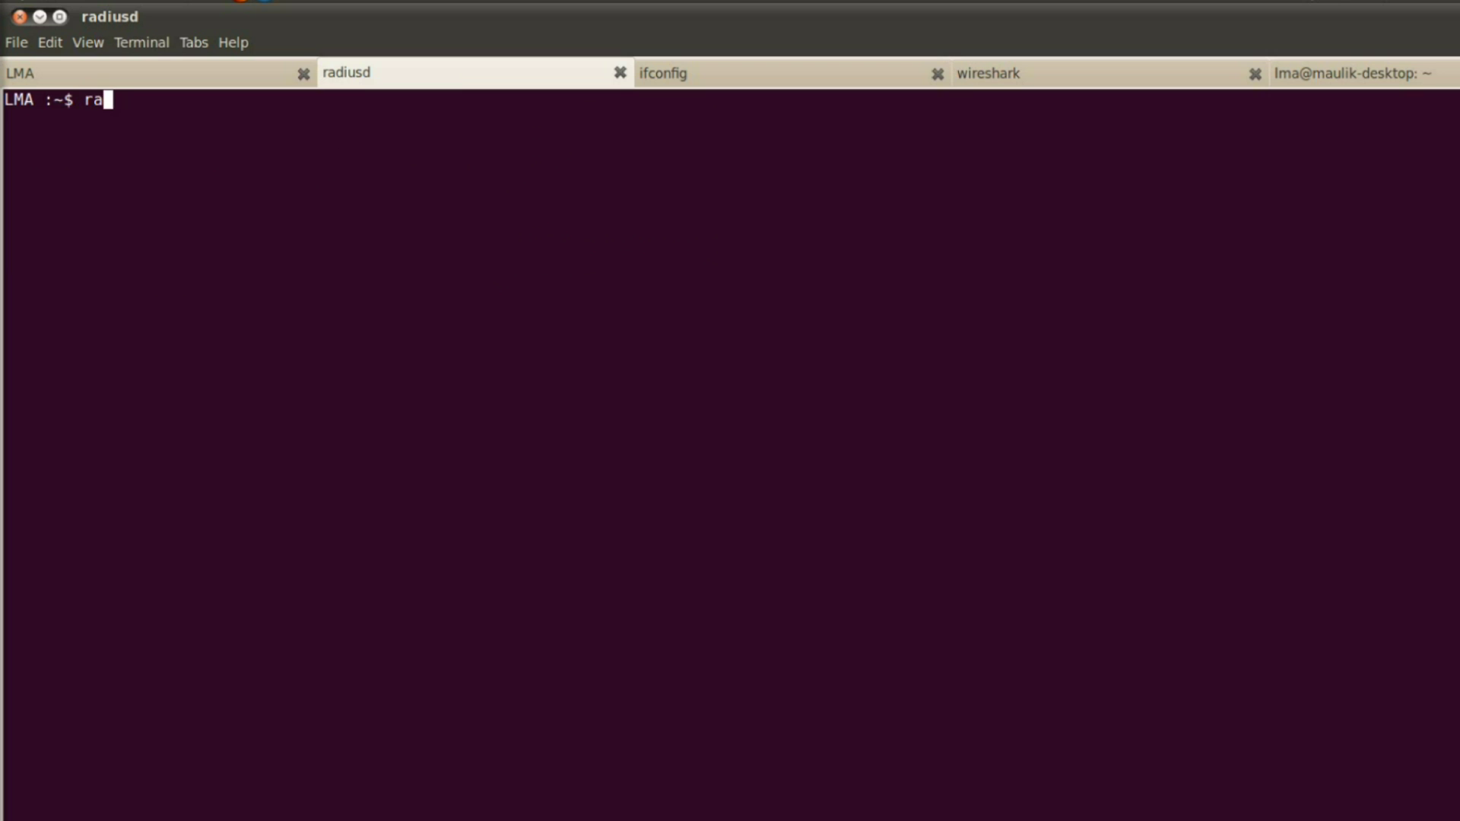
text(iusd -X)
key(Return)
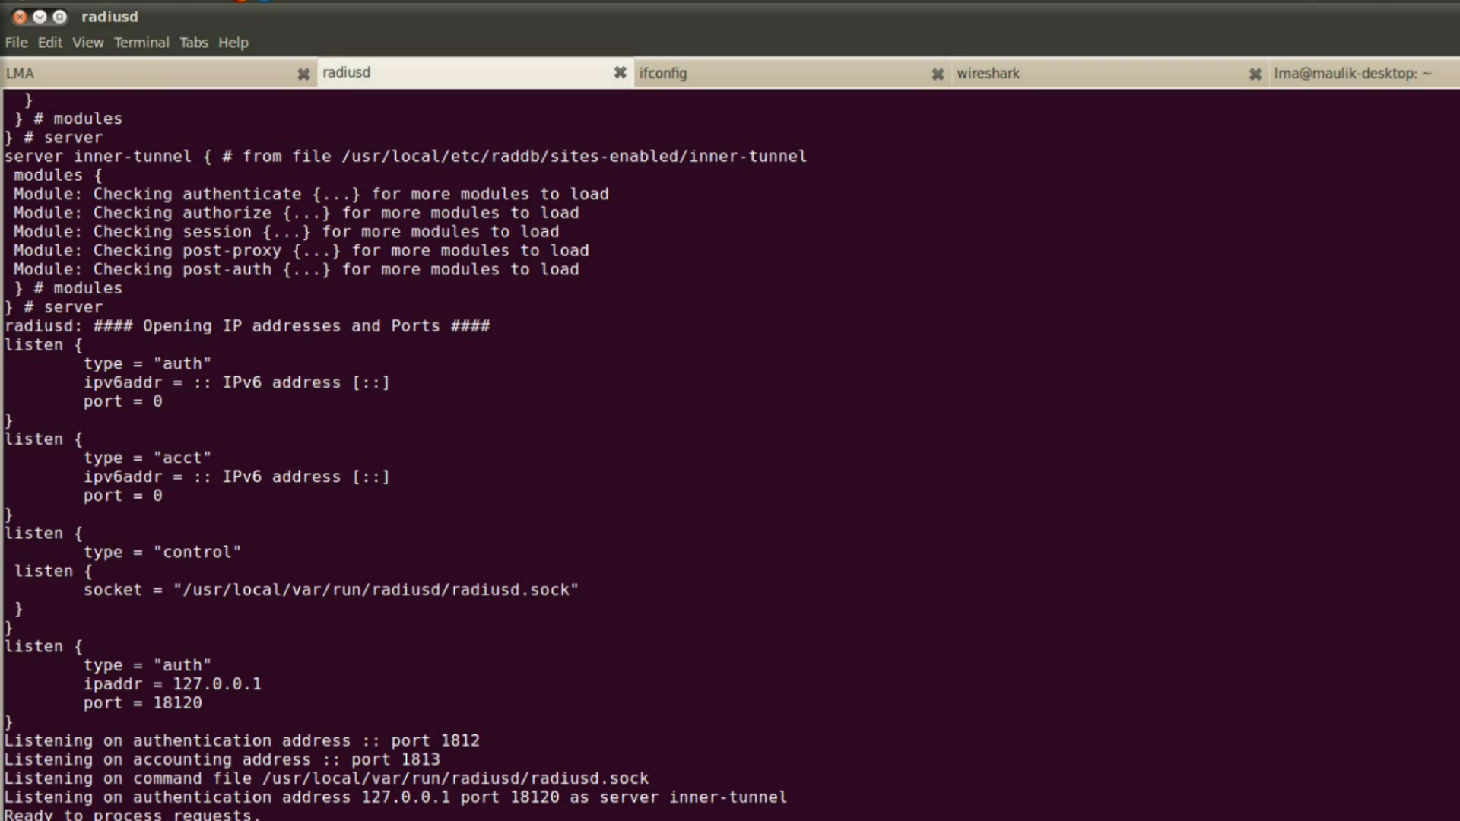
click(691, 76)
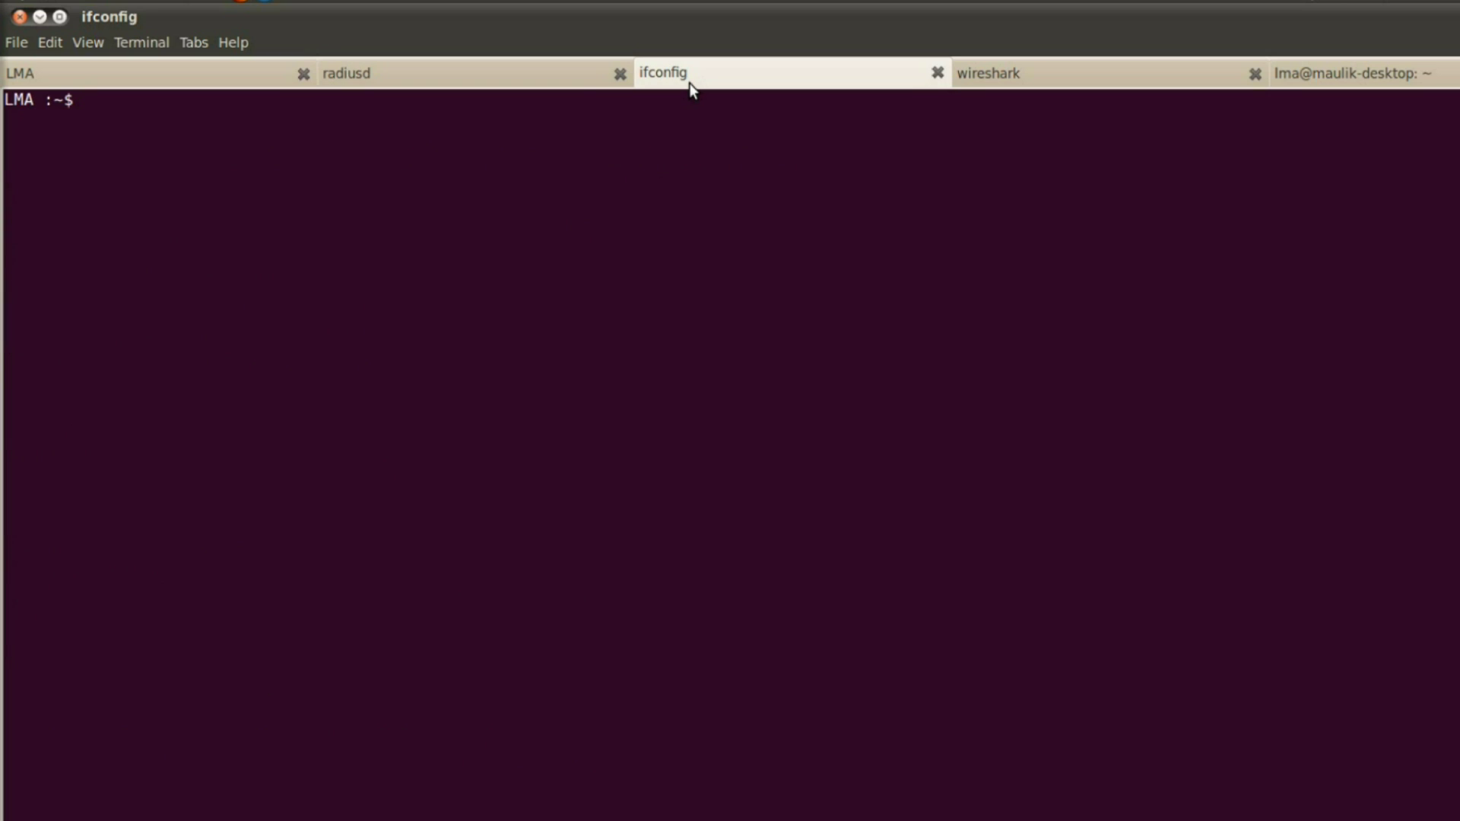
text(ifconfig)
key(Return)
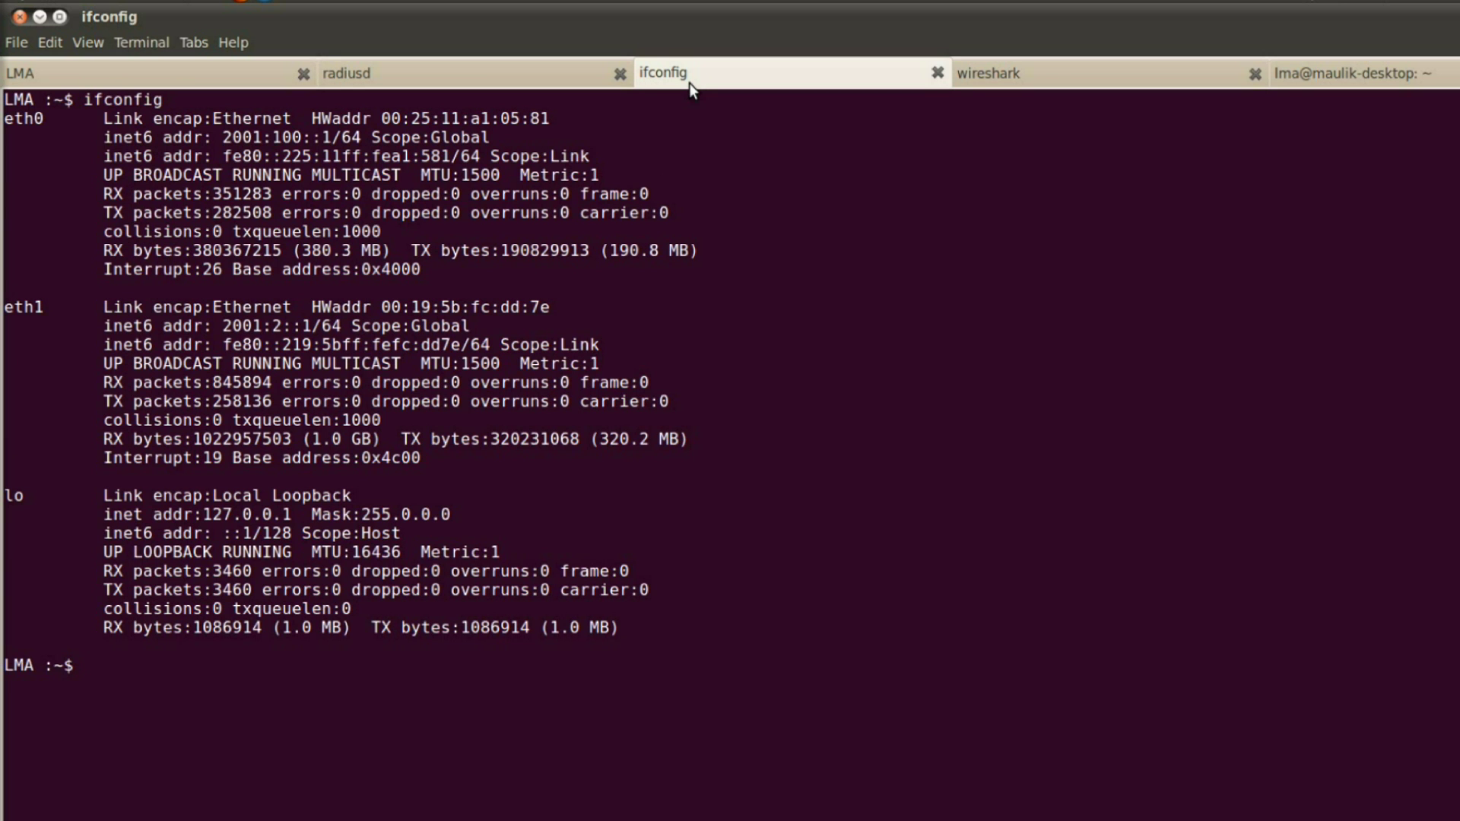
Highlight eth0's 2001:100::1/64 and eth1's 2001:2::1/64, then begin the ./extras path in MAG1
drag(222, 138, 370, 138)
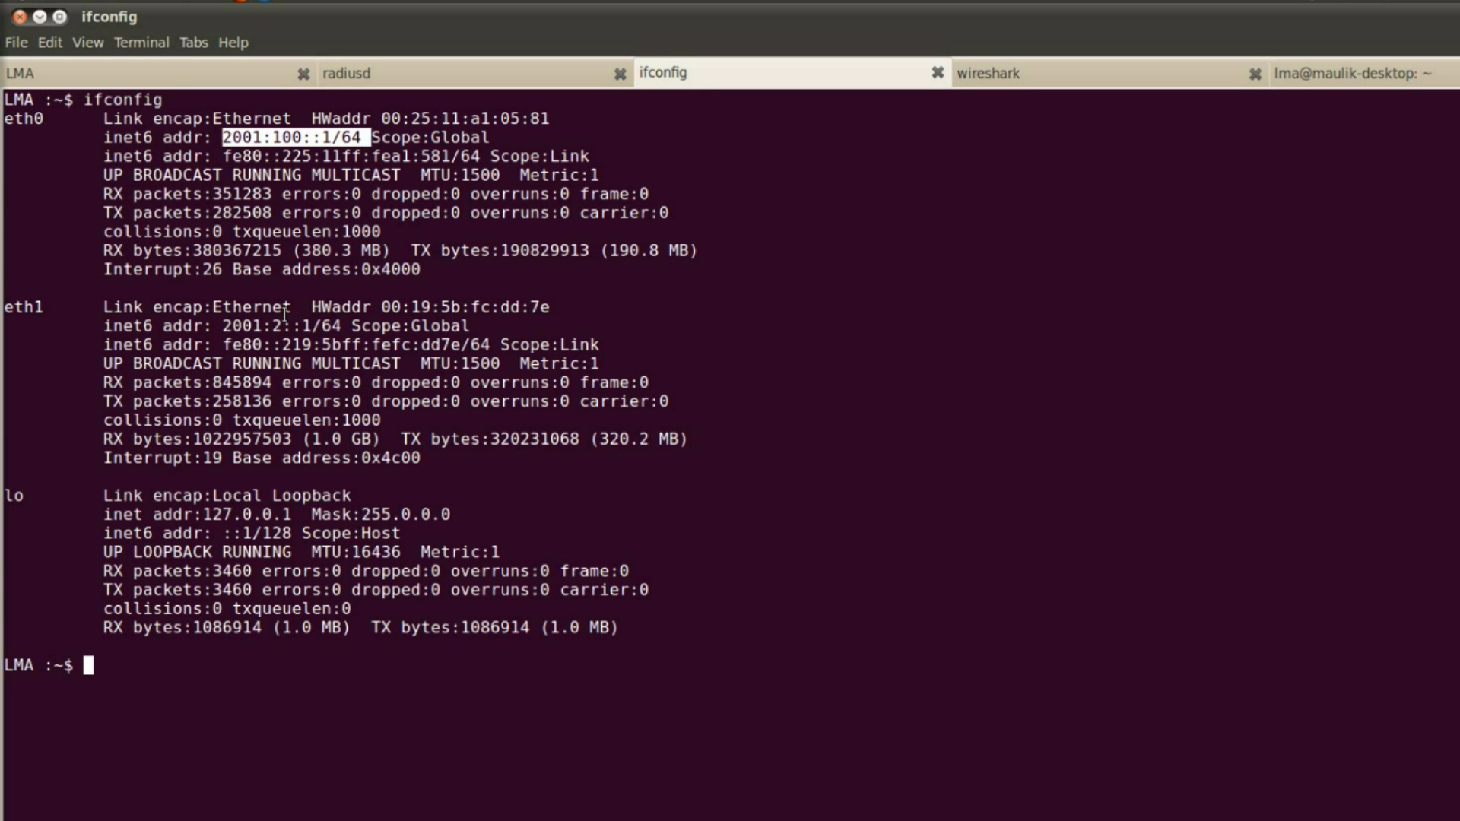
drag(222, 327, 347, 328)
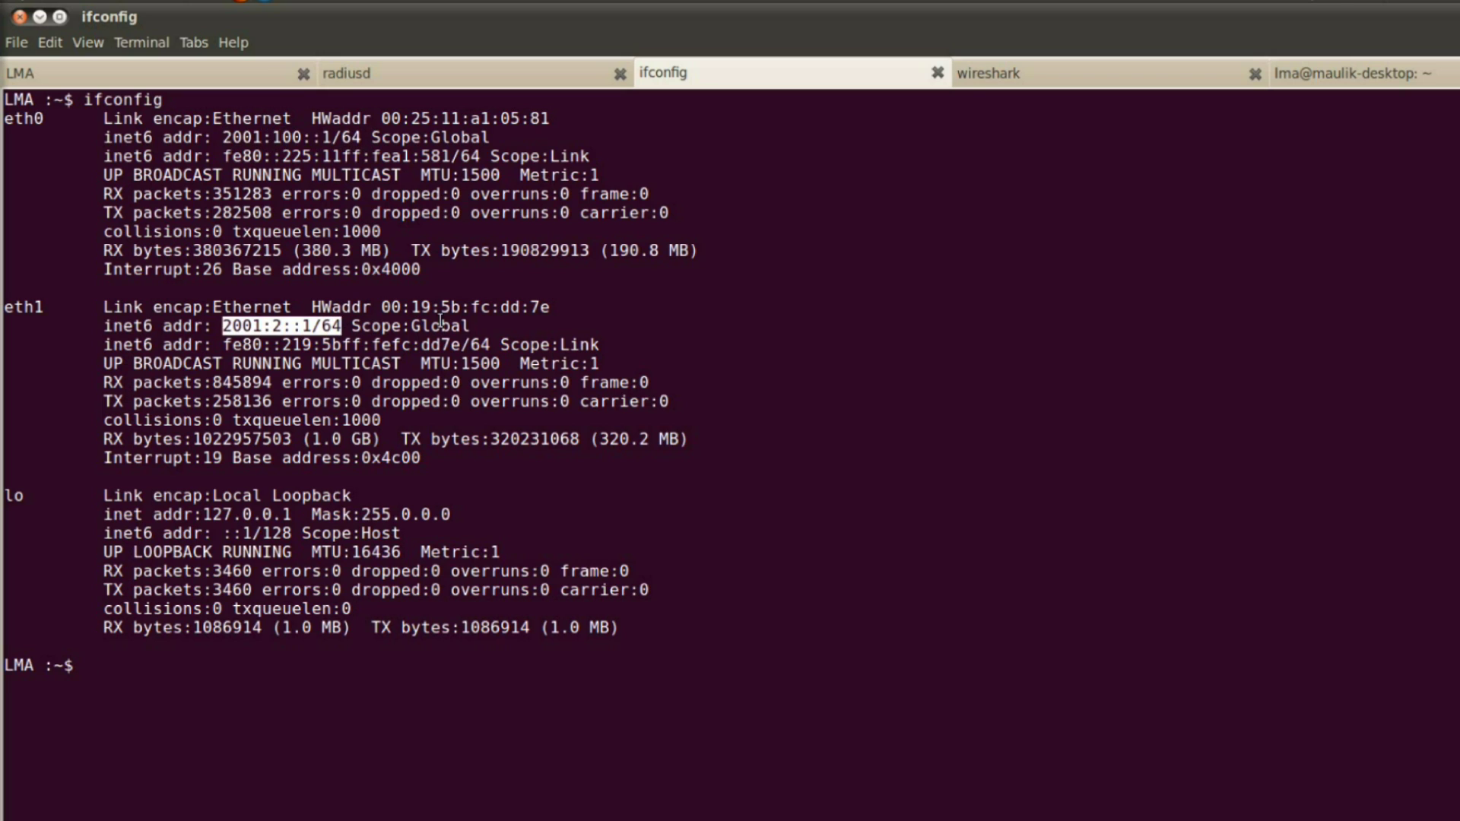
text(ex)
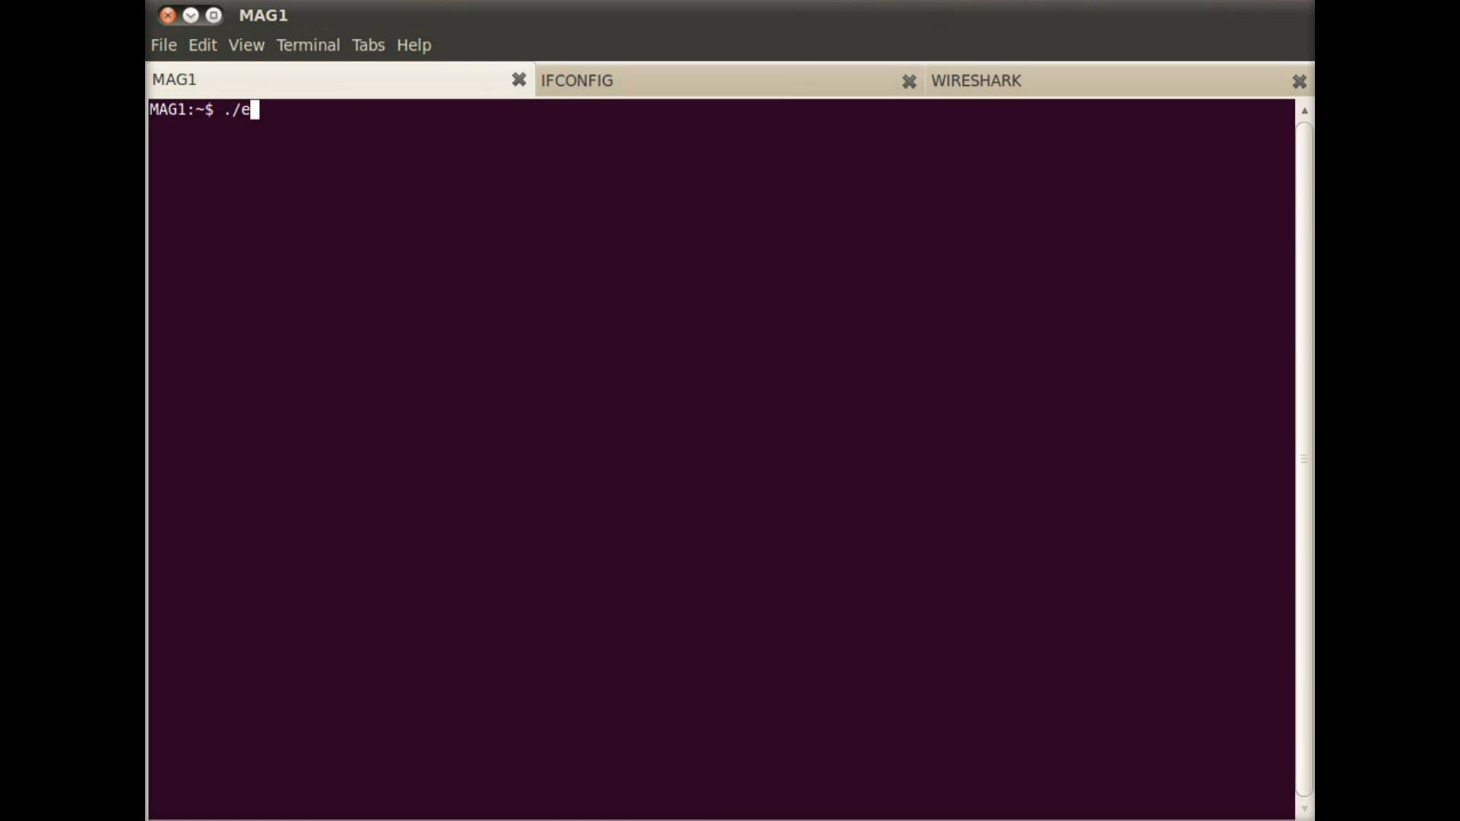
key(Tab)
Start the MAG1 daemon by running ./extras/UMIP0.4_MAG1_UBUNTU.10.04.py
text(U)
key(Tab)
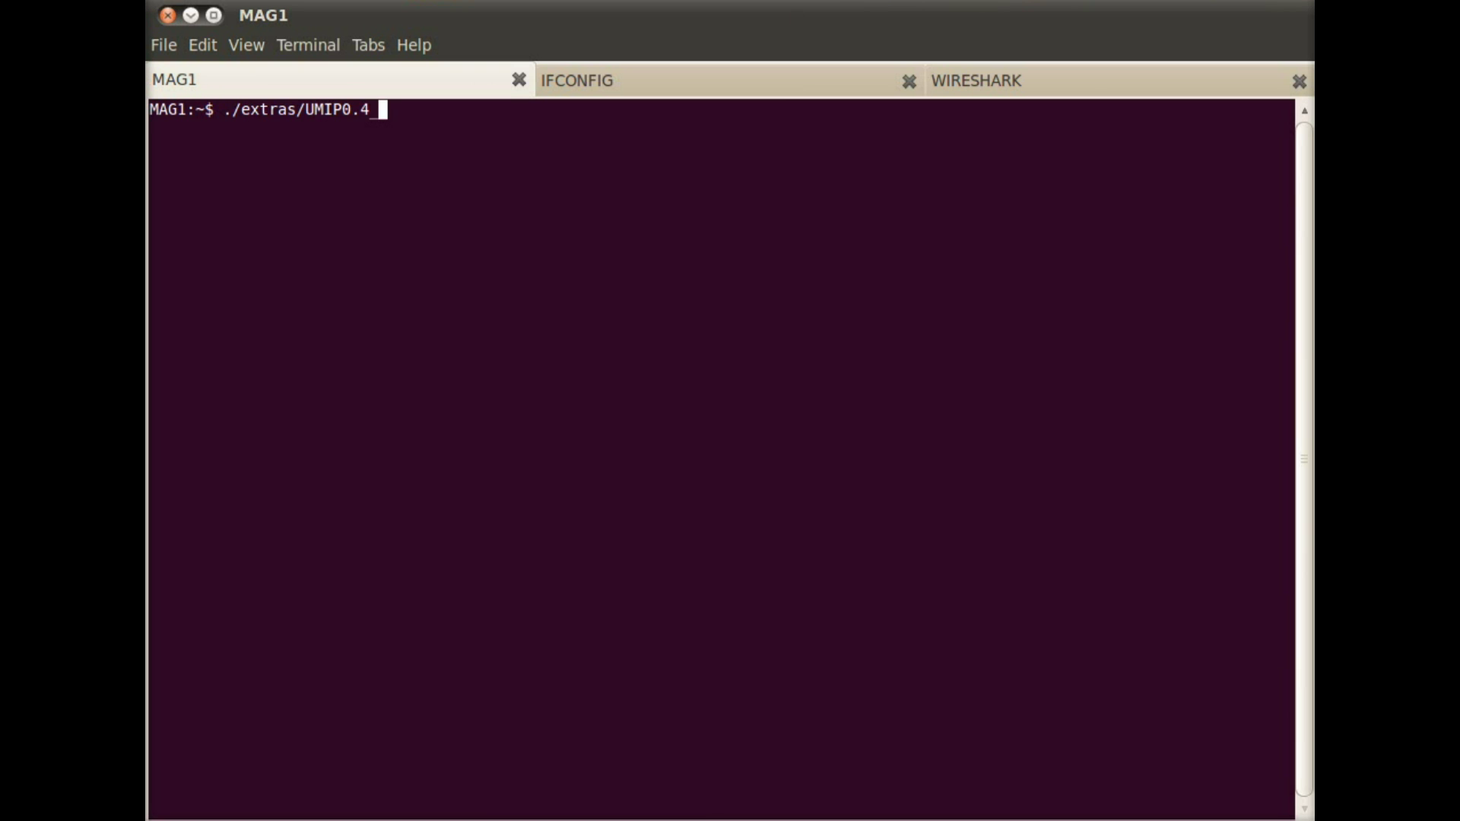
text(MAG1)
key(Tab)
key(Return)
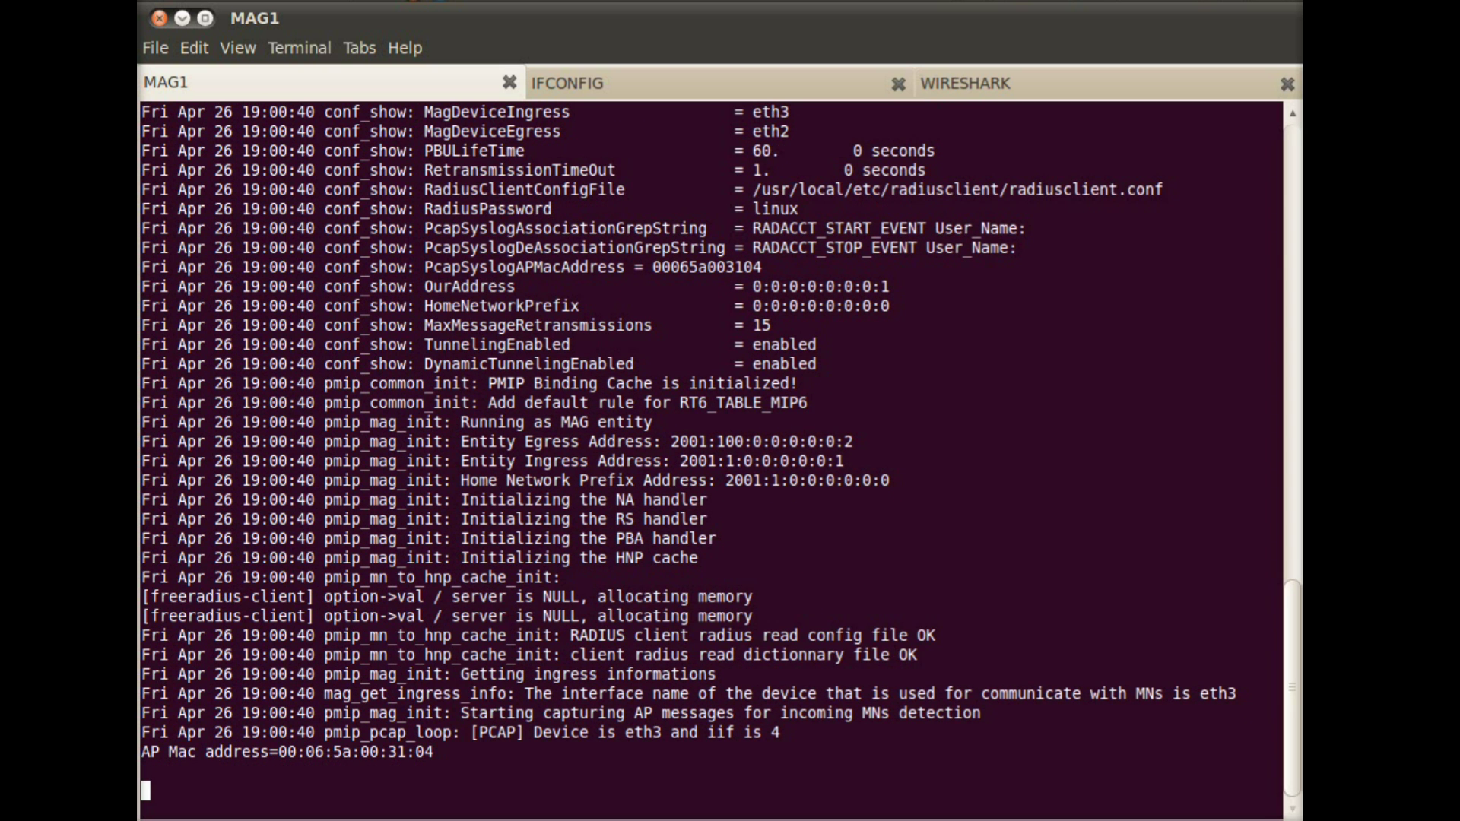
key(Return)
key(Return)
key(Return)
key(Return)
key(Return)
key(Return)
key(Return)
key(Return)
key(Return)
key(Return)
key(Return)
key(Return)
key(Return)
key(Return)
key(Return)
key(Return)
key(Return)
key(Return)
key(Return)
key(Return)
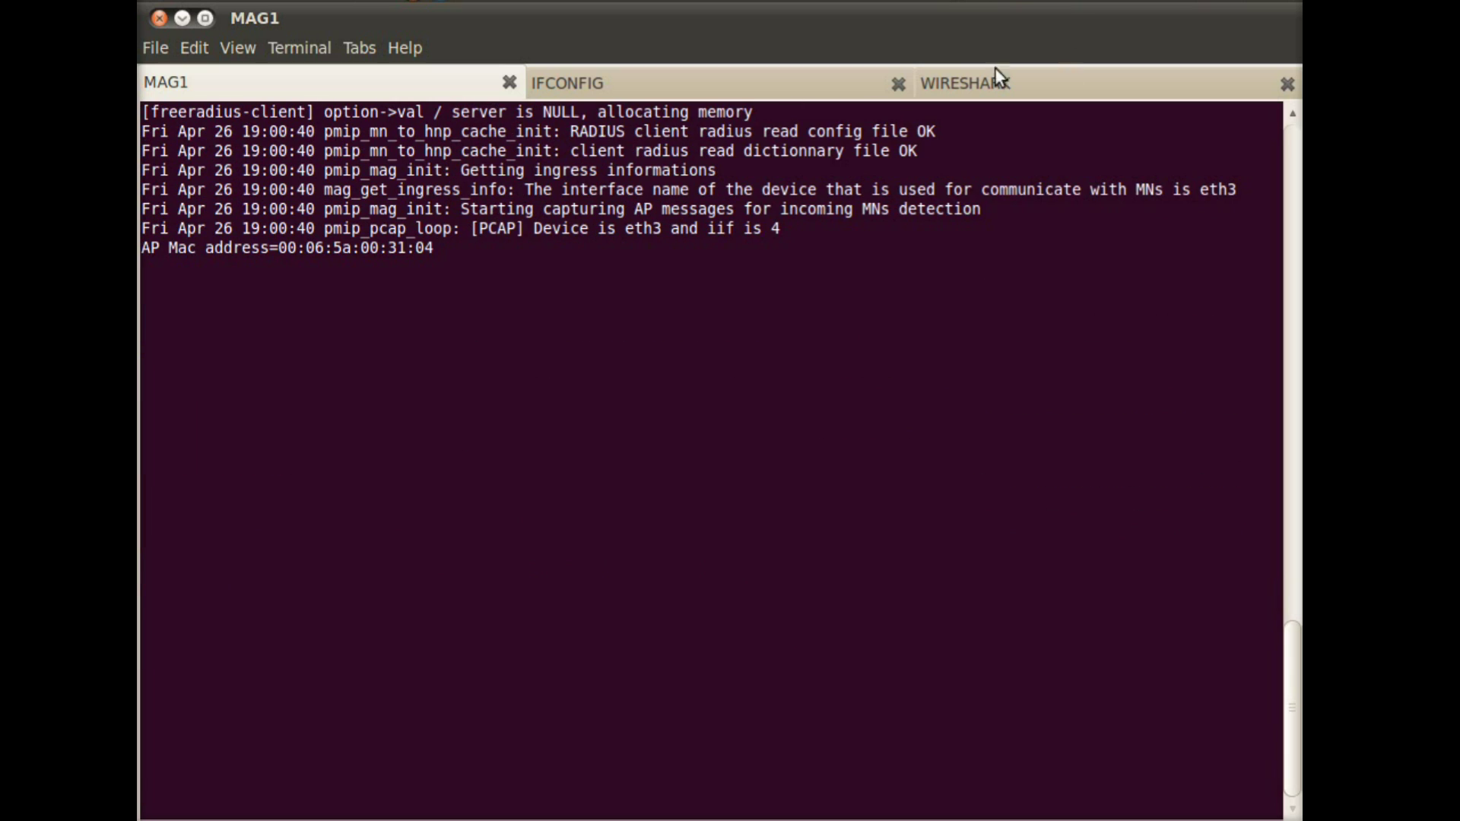
List MAG1's interfaces, highlighting eth2's IPv6 addresses and eth3's IPv4 and 2001:1::1/64 addresses
click(696, 88)
text(ifconfig)
key(Return)
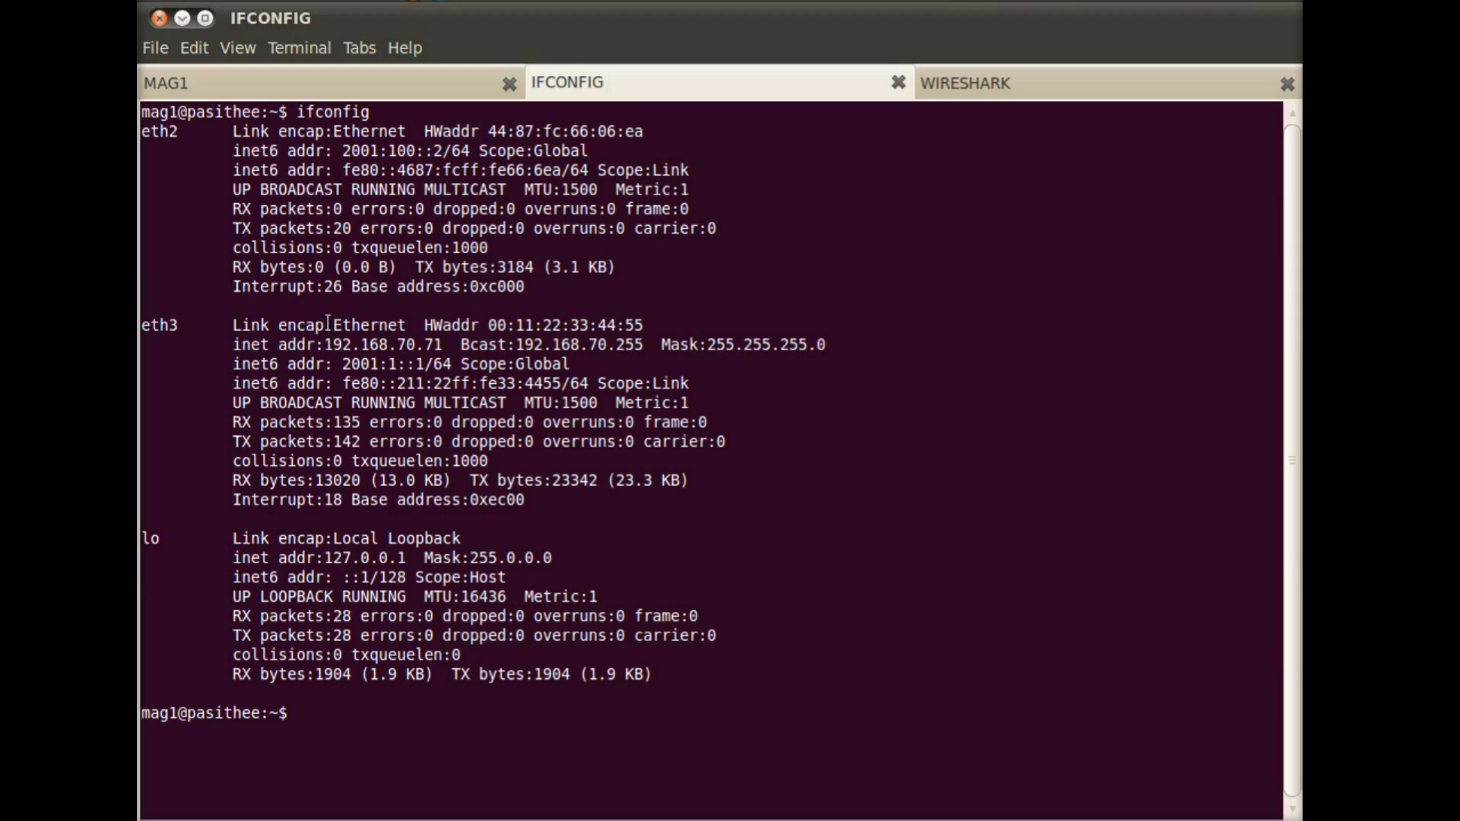
drag(342, 151, 469, 150)
drag(344, 170, 589, 171)
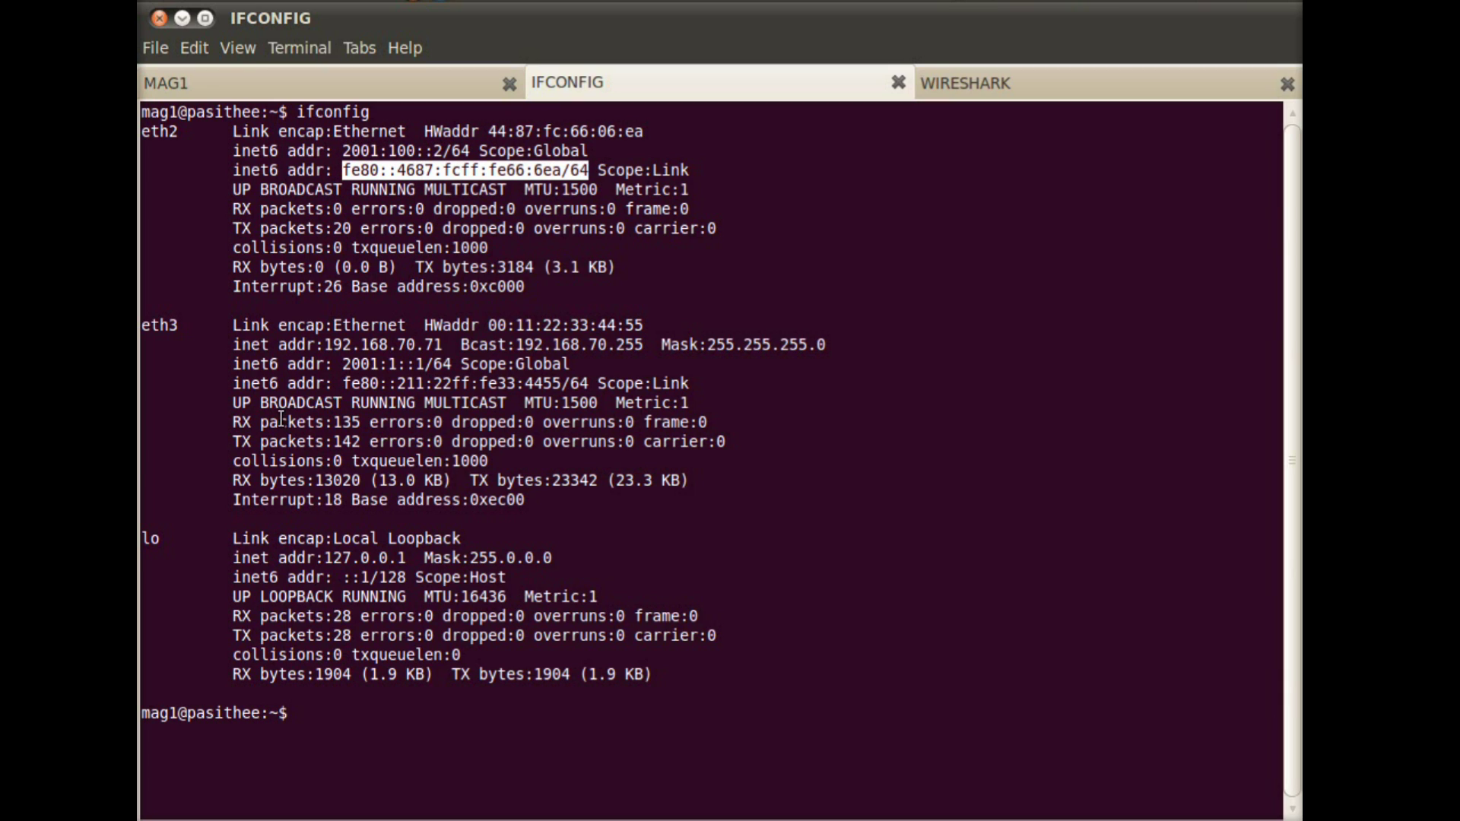
drag(325, 344, 444, 344)
click(340, 365)
drag(340, 365, 453, 365)
click(473, 370)
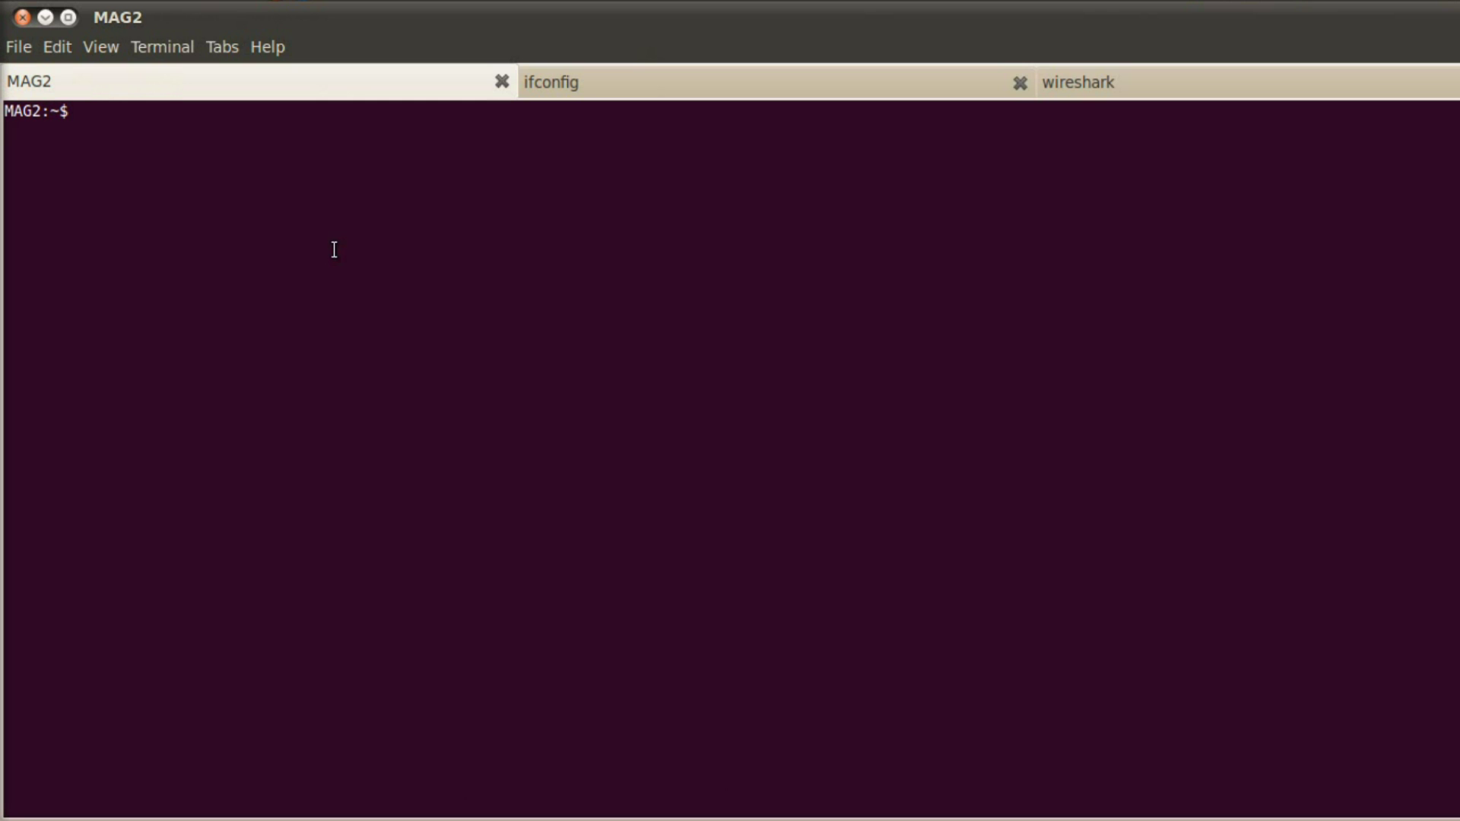
Start the MAG2 daemon by running ./extras/UMIP0.4_MAG2_UBUNTU.10.04.py
text(./extras/U)
key(Tab)
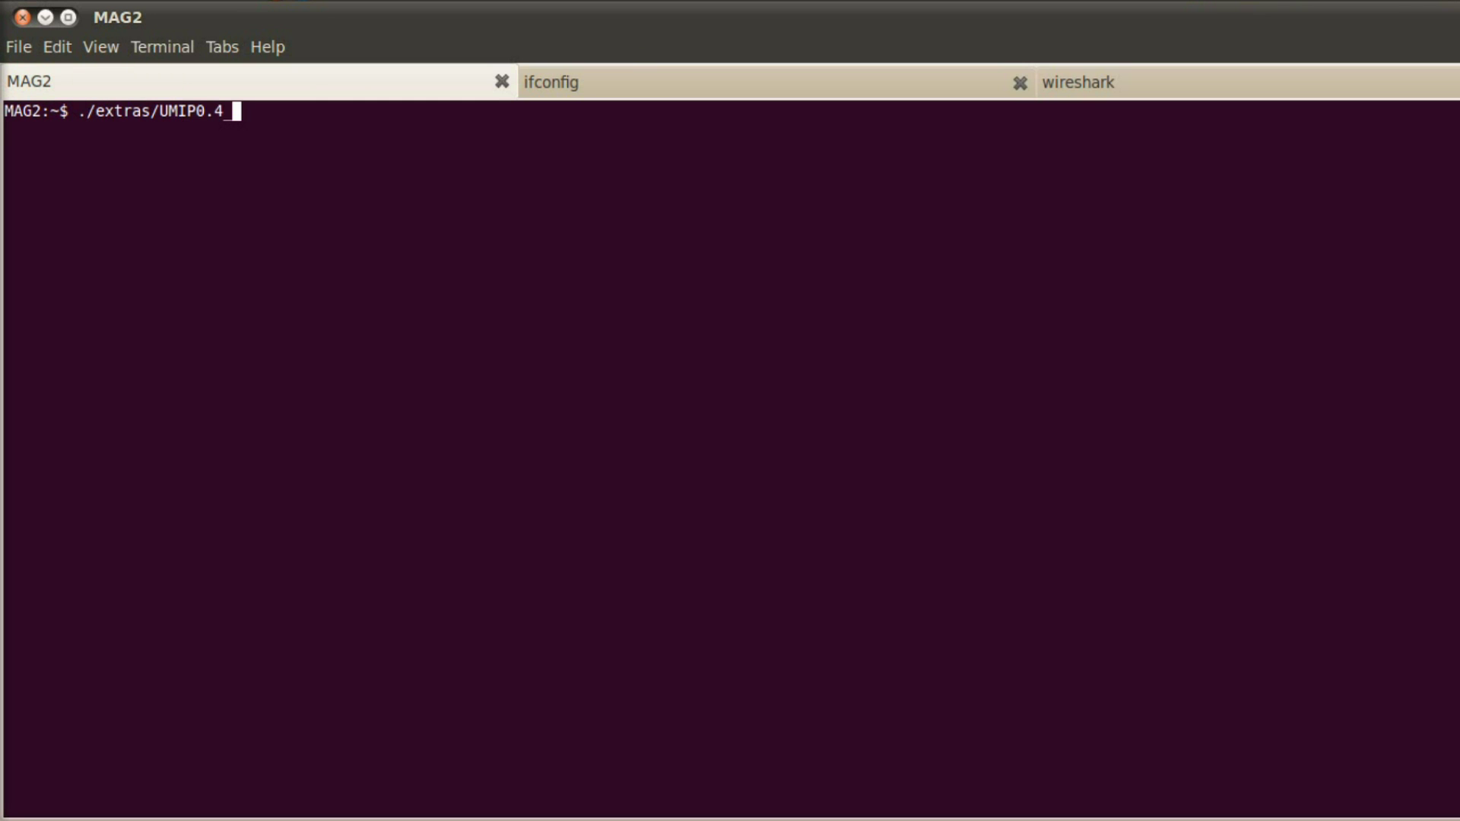
text(MAG2)
key(Tab)
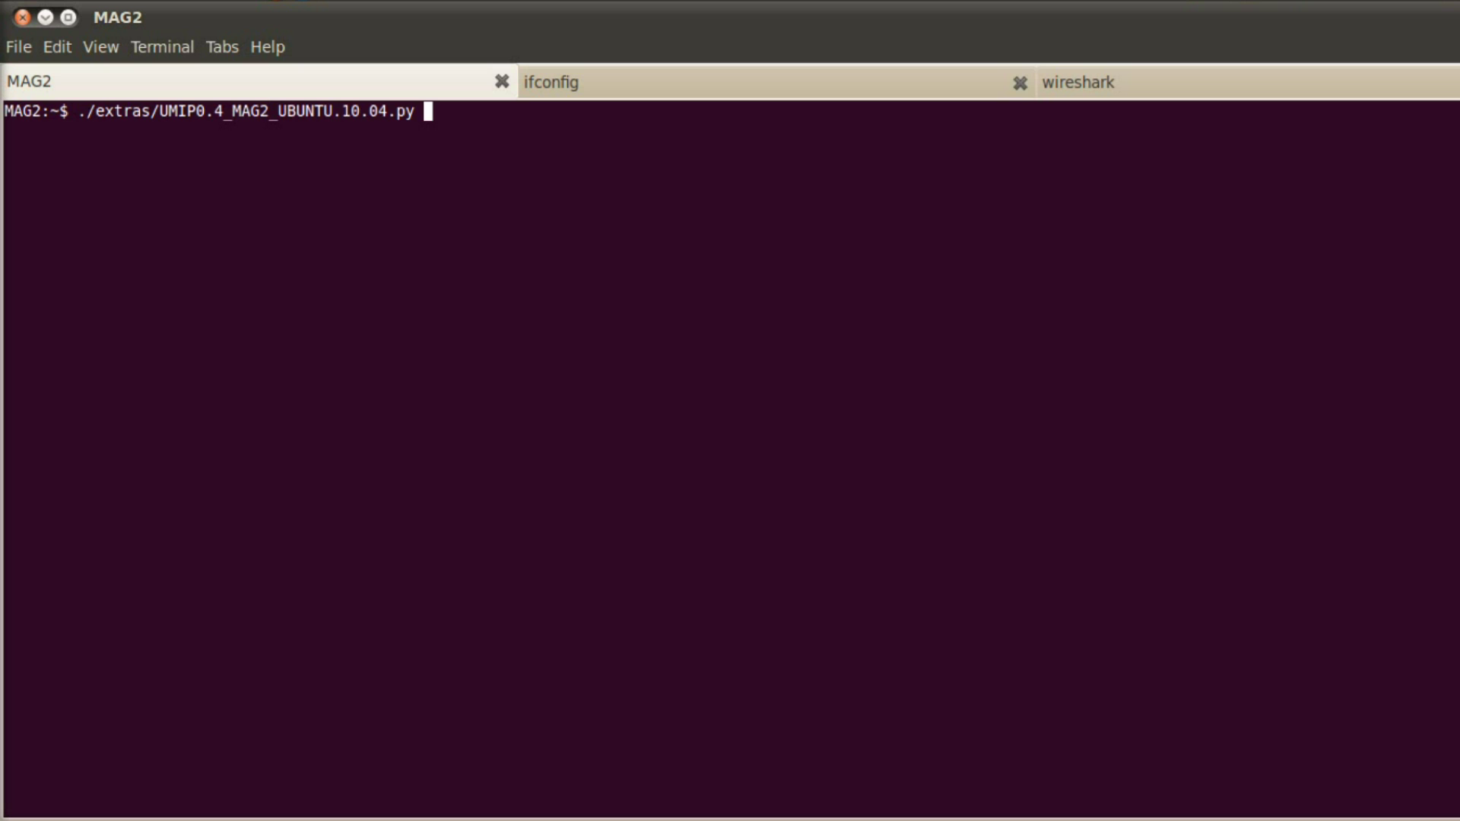
key(Return)
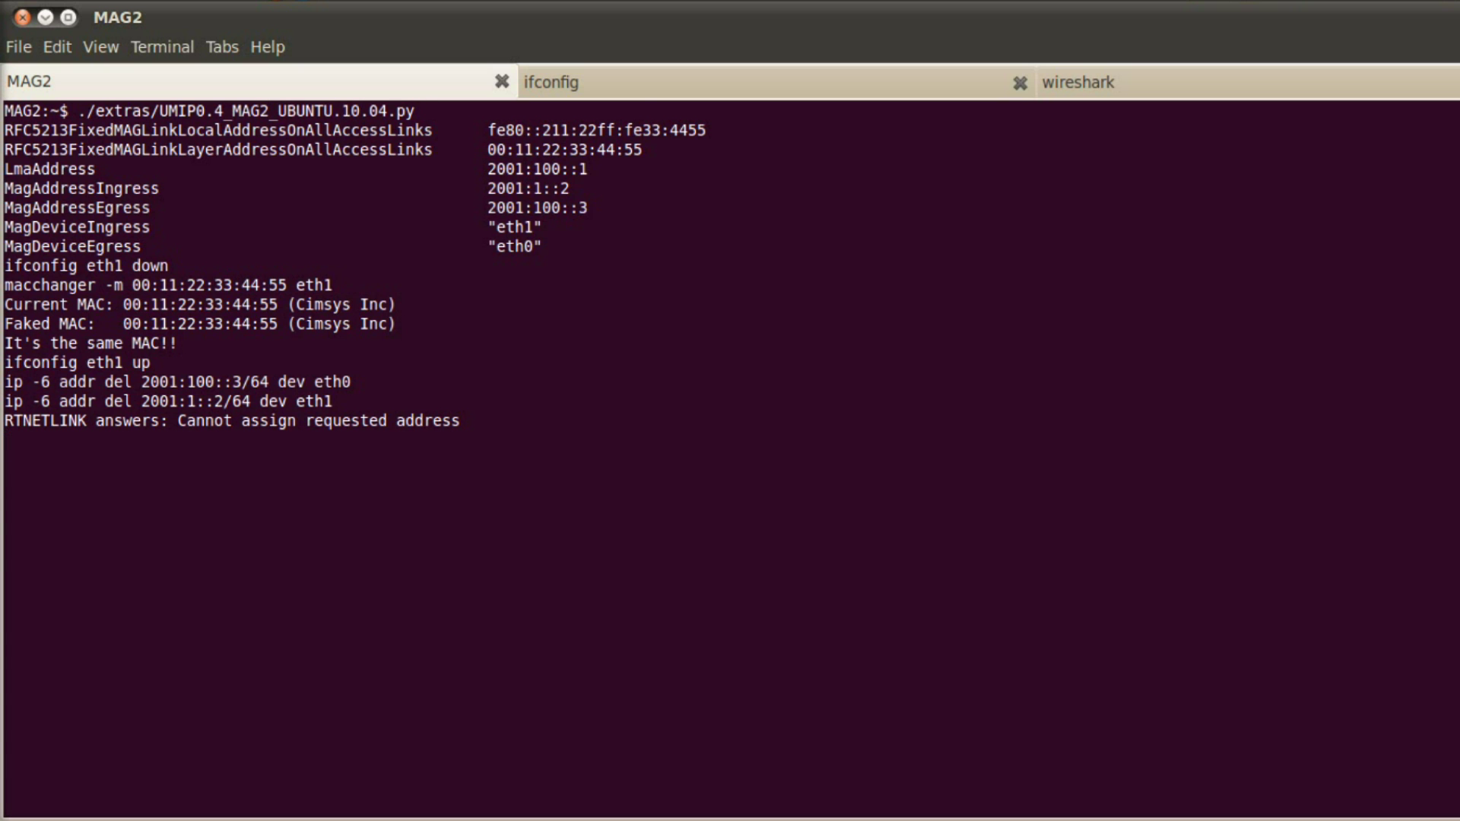
key(Return)
key(Return)
key(Return)
key(Return)
key(Return)
key(Return)
key(Return)
key(Return)
key(Return)
key(Return)
key(Return)
key(Return)
key(Return)
key(Return)
key(Return)
key(Return)
key(Return)
key(Return)
key(Return)
key(Return)
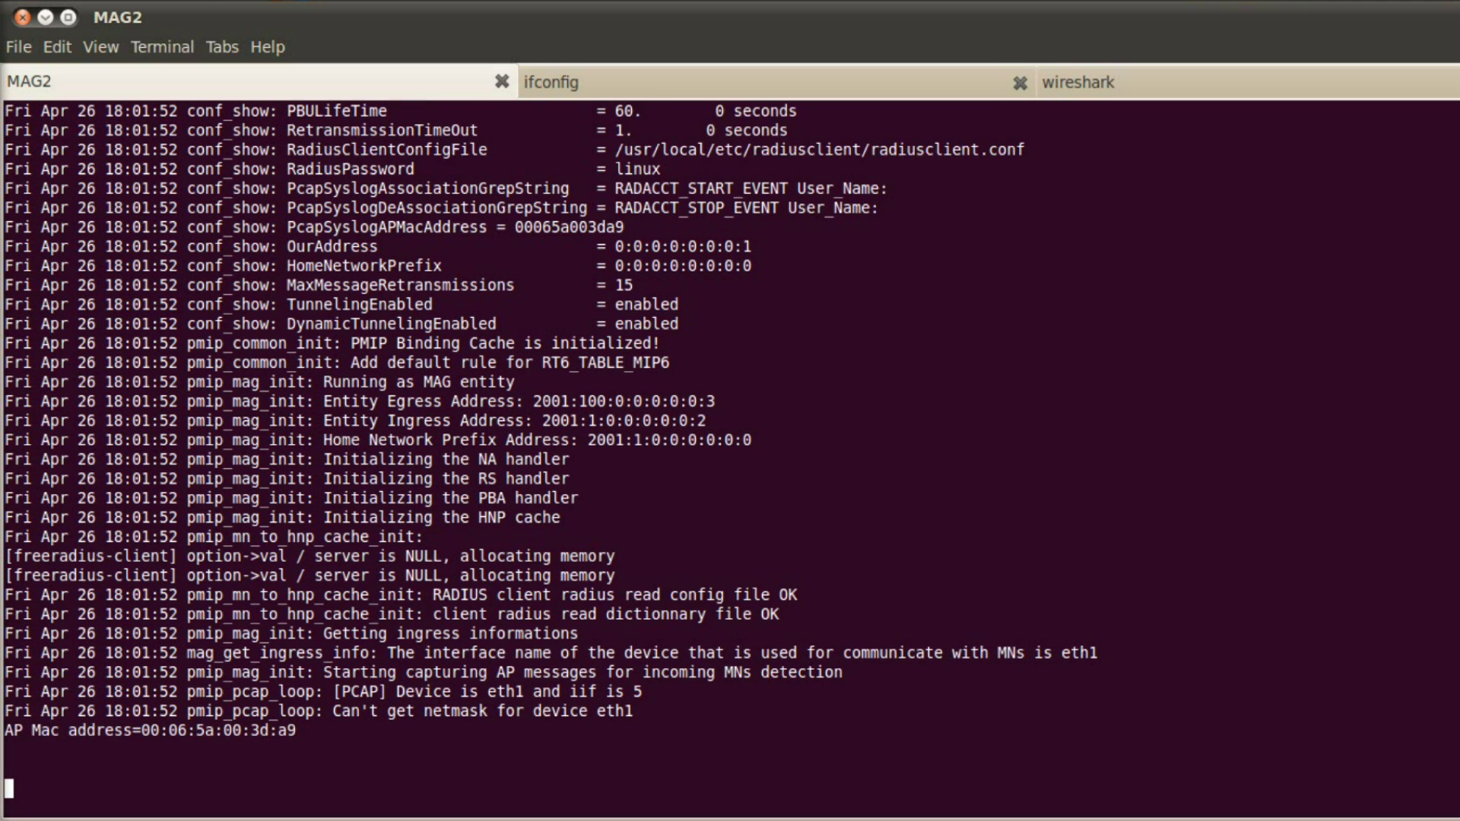
List MAG2's interfaces, highlighting eth0 at 2001:100::3/64 and eth1 at 2001:1::2/64
click(687, 80)
text(ifconfig)
key(Return)
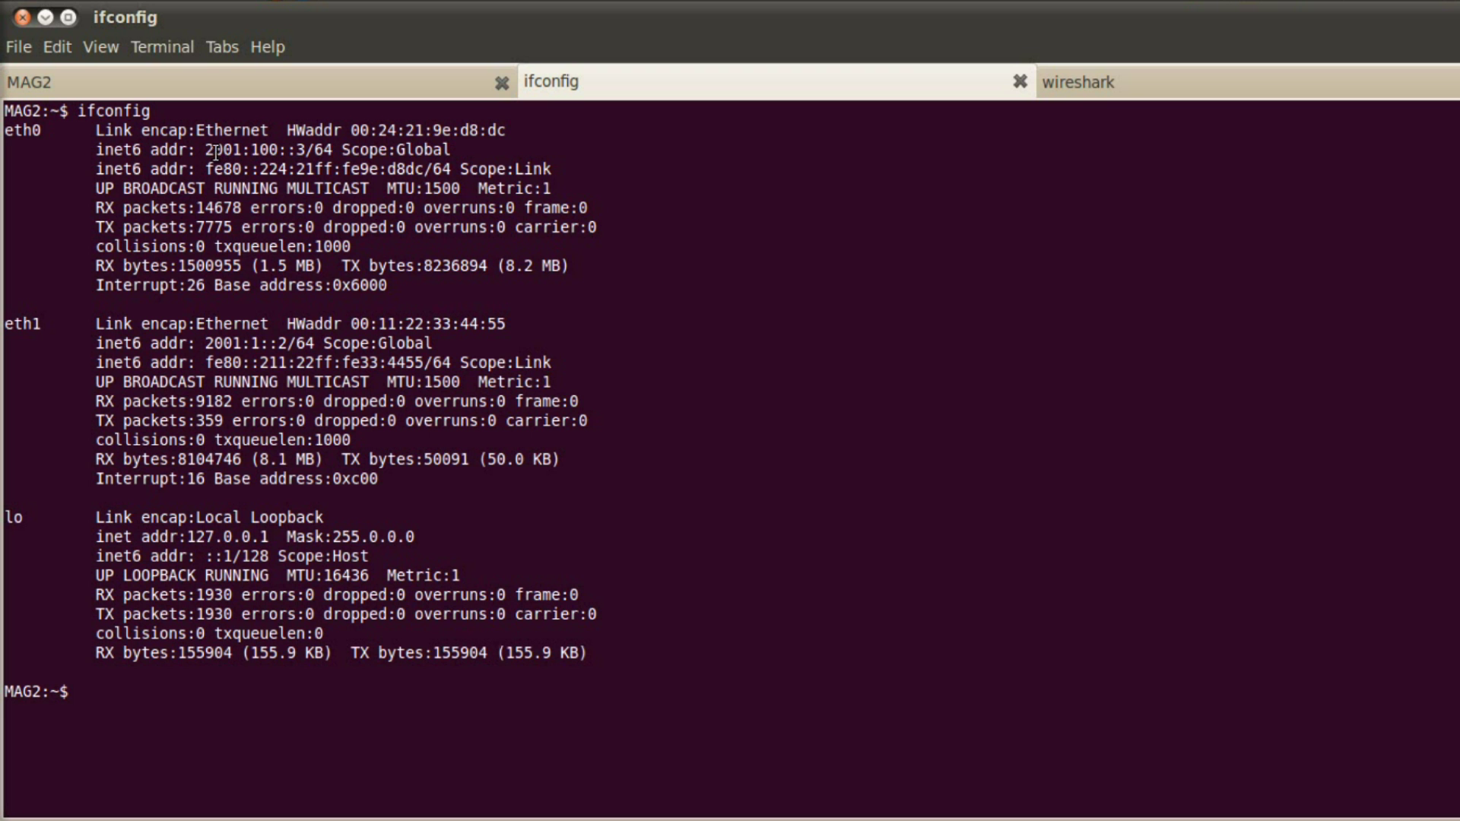
drag(206, 149, 332, 149)
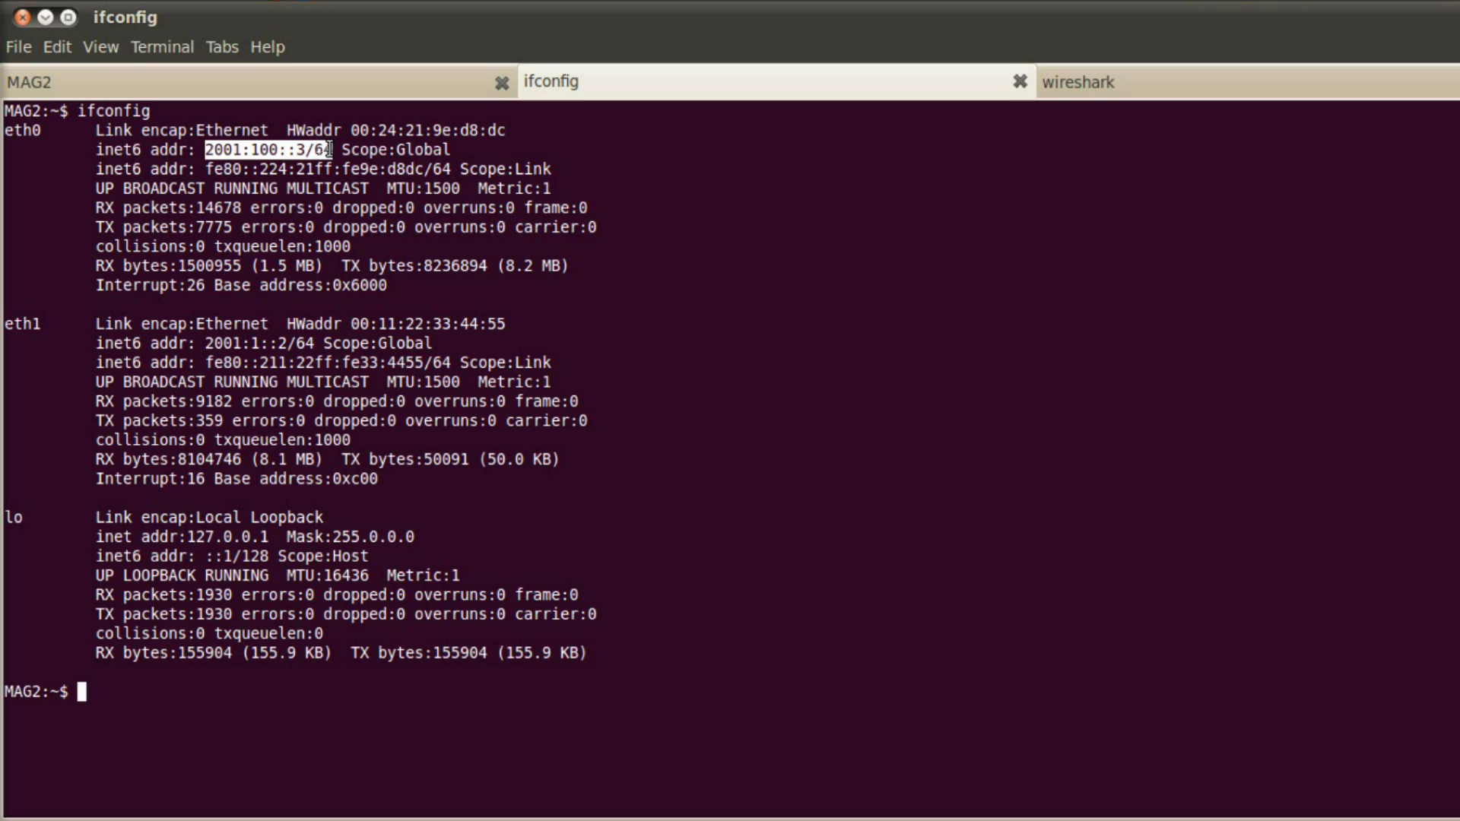
drag(206, 343, 314, 342)
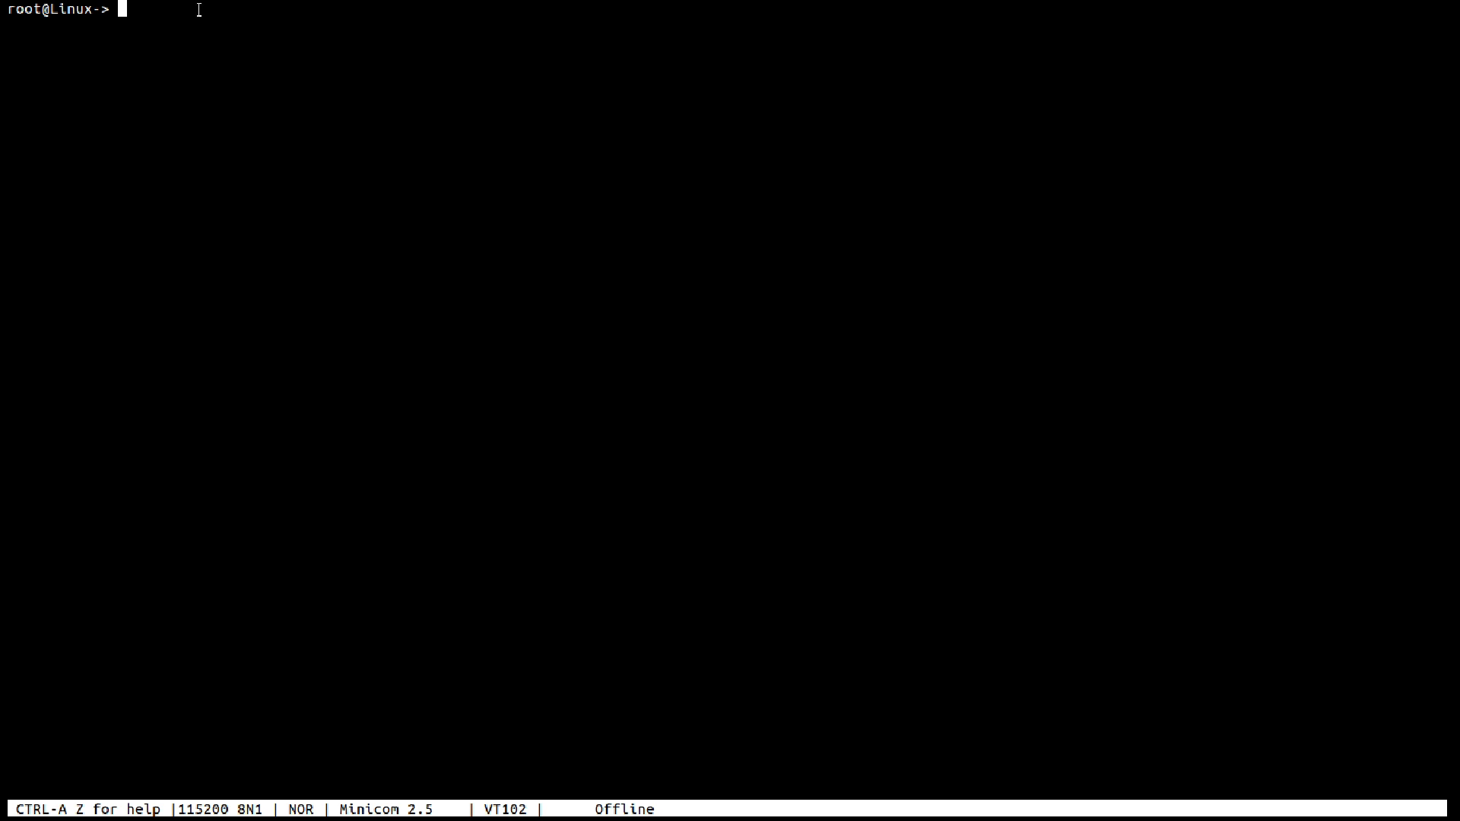
List the mobile node's interfaces and highlight the bond0, wlan0 and wlan1 hardware addresses
text(ifconfig)
key(Return)
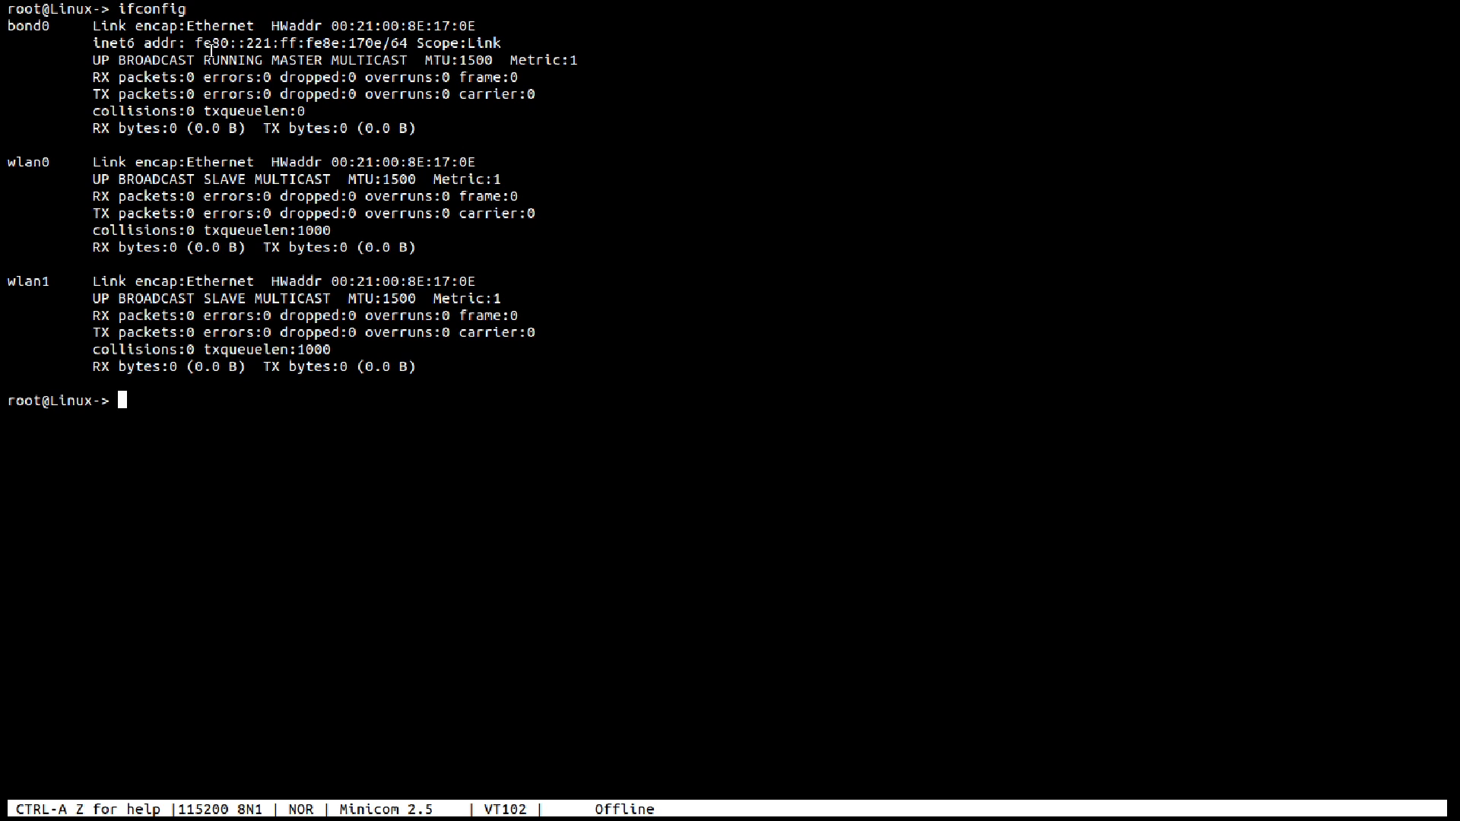
drag(336, 31, 477, 28)
drag(336, 159, 477, 162)
drag(335, 283, 486, 282)
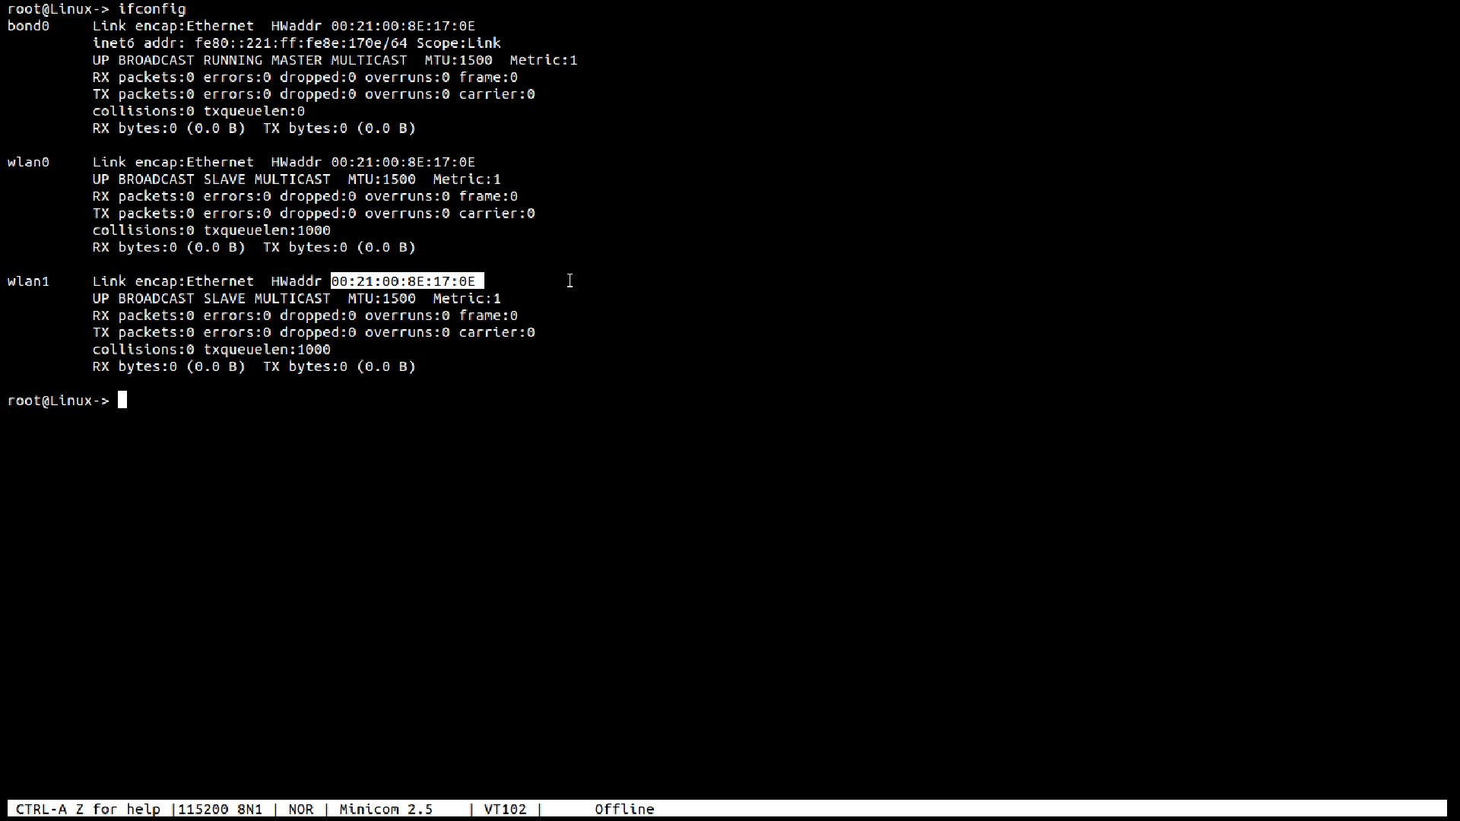
click(272, 421)
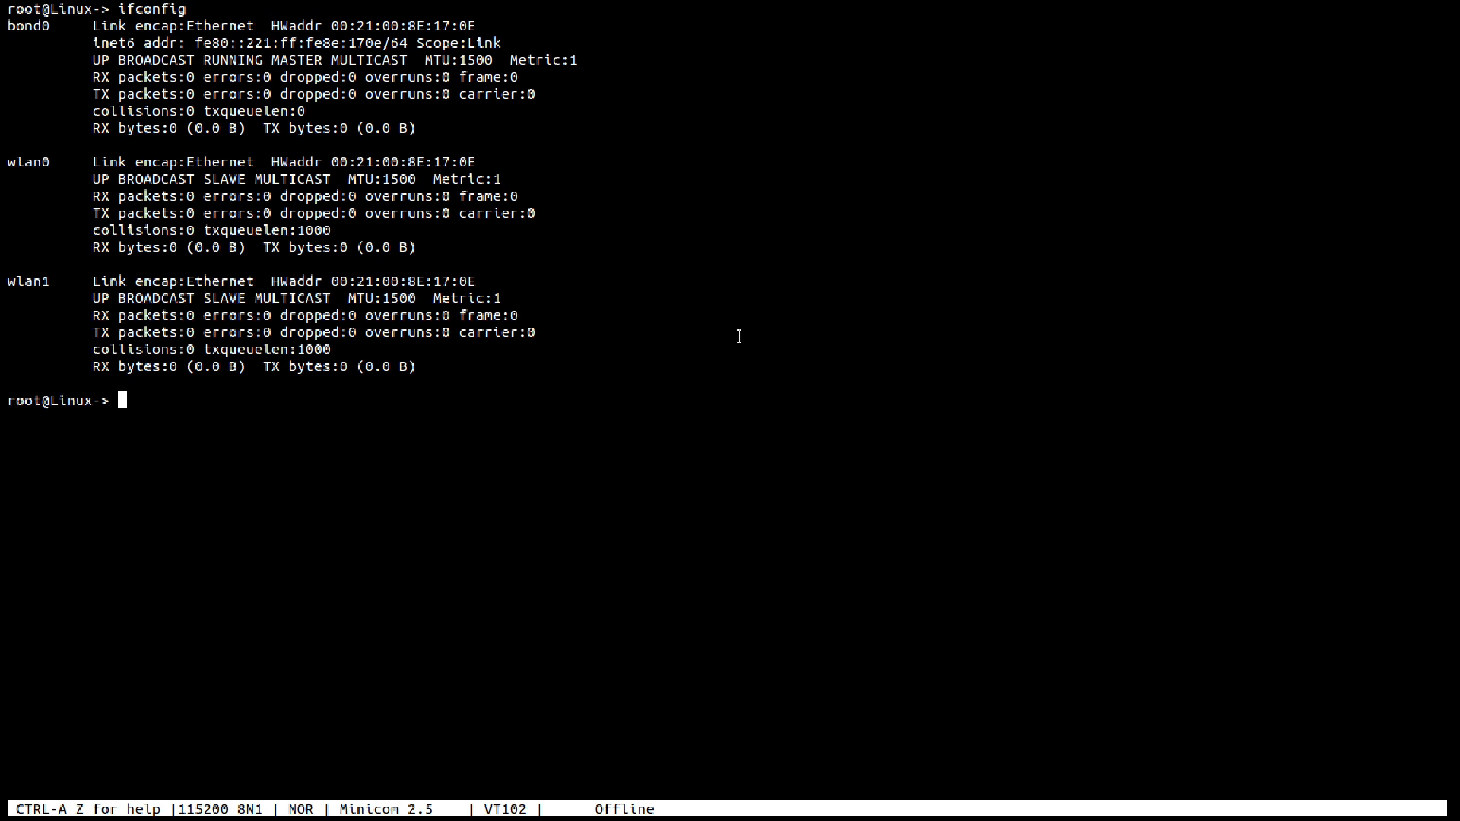
Check wireless settings with iwconfig, noting wlan1's unset ESSID, then associate wlan0 with ESSID a1
text(iwconfig)
key(Return)
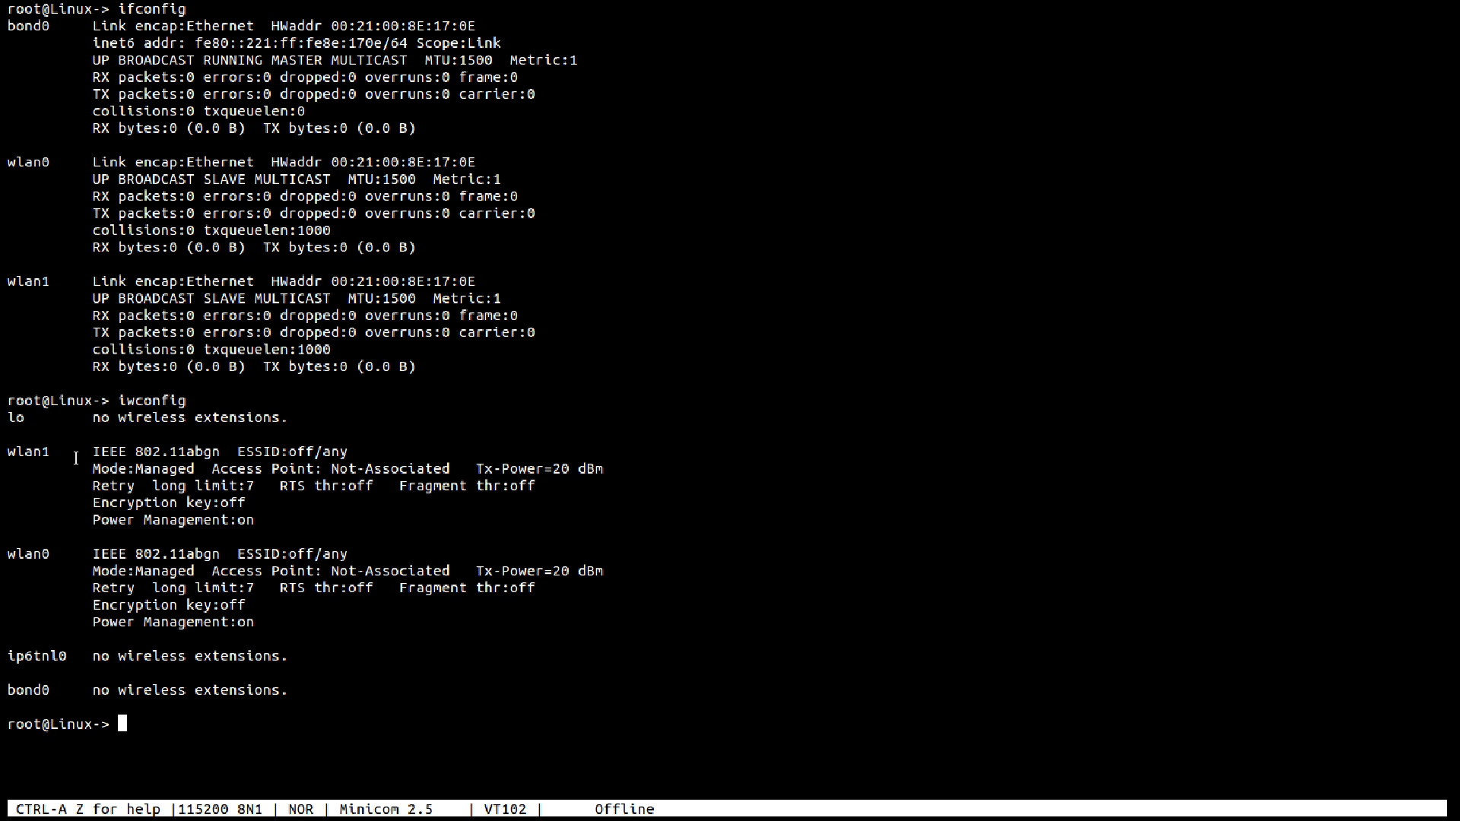
drag(9, 455, 51, 454)
drag(238, 452, 349, 452)
text(iwc)
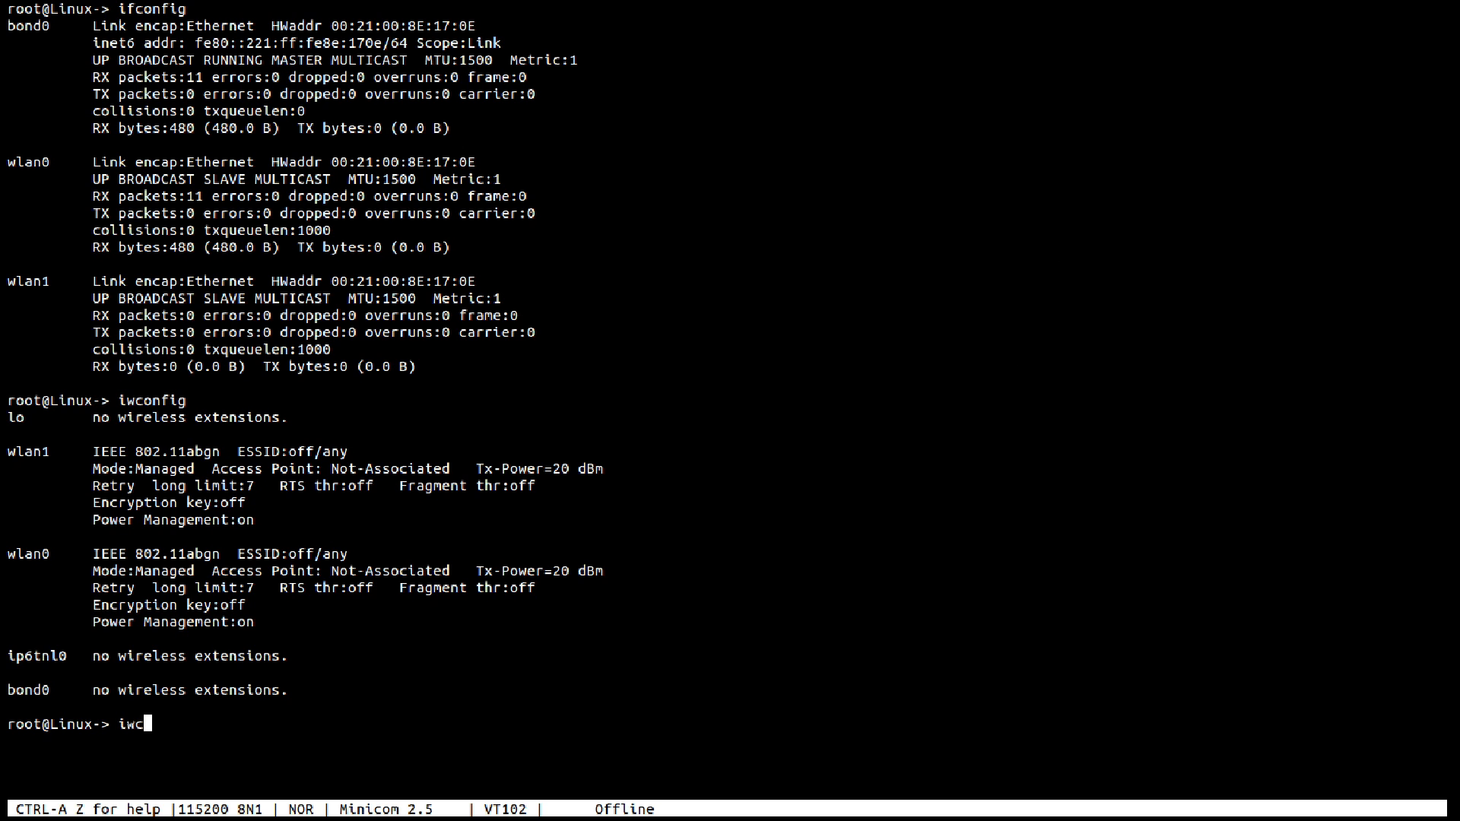
text(onfig wlan0 essid )
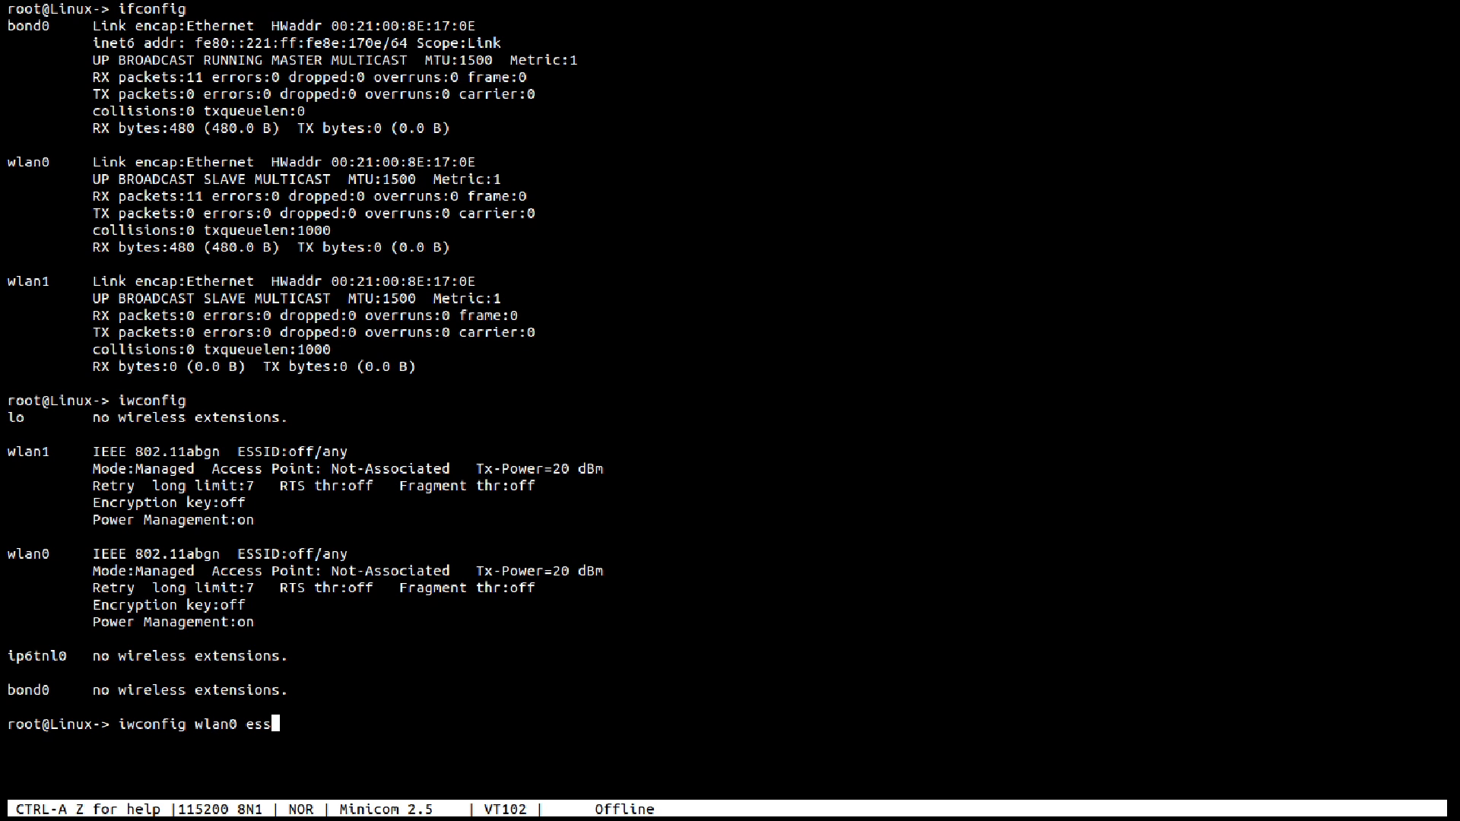
text(a1)
key(Return)
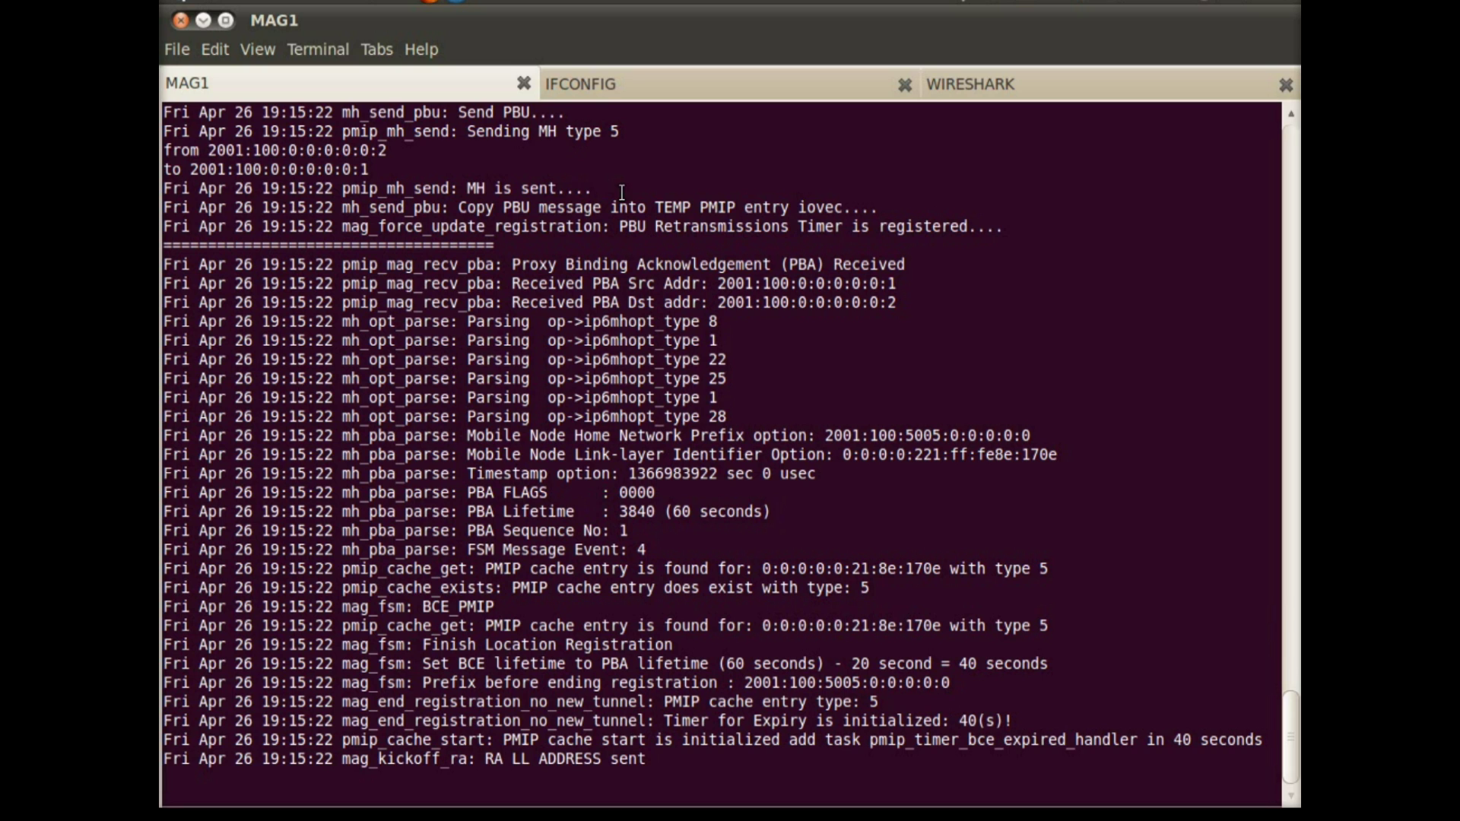
Add blank lines below MAG1's location registration log
key(Return)
key(Return)
key(Return)
key(Return)
key(Return)
key(Return)
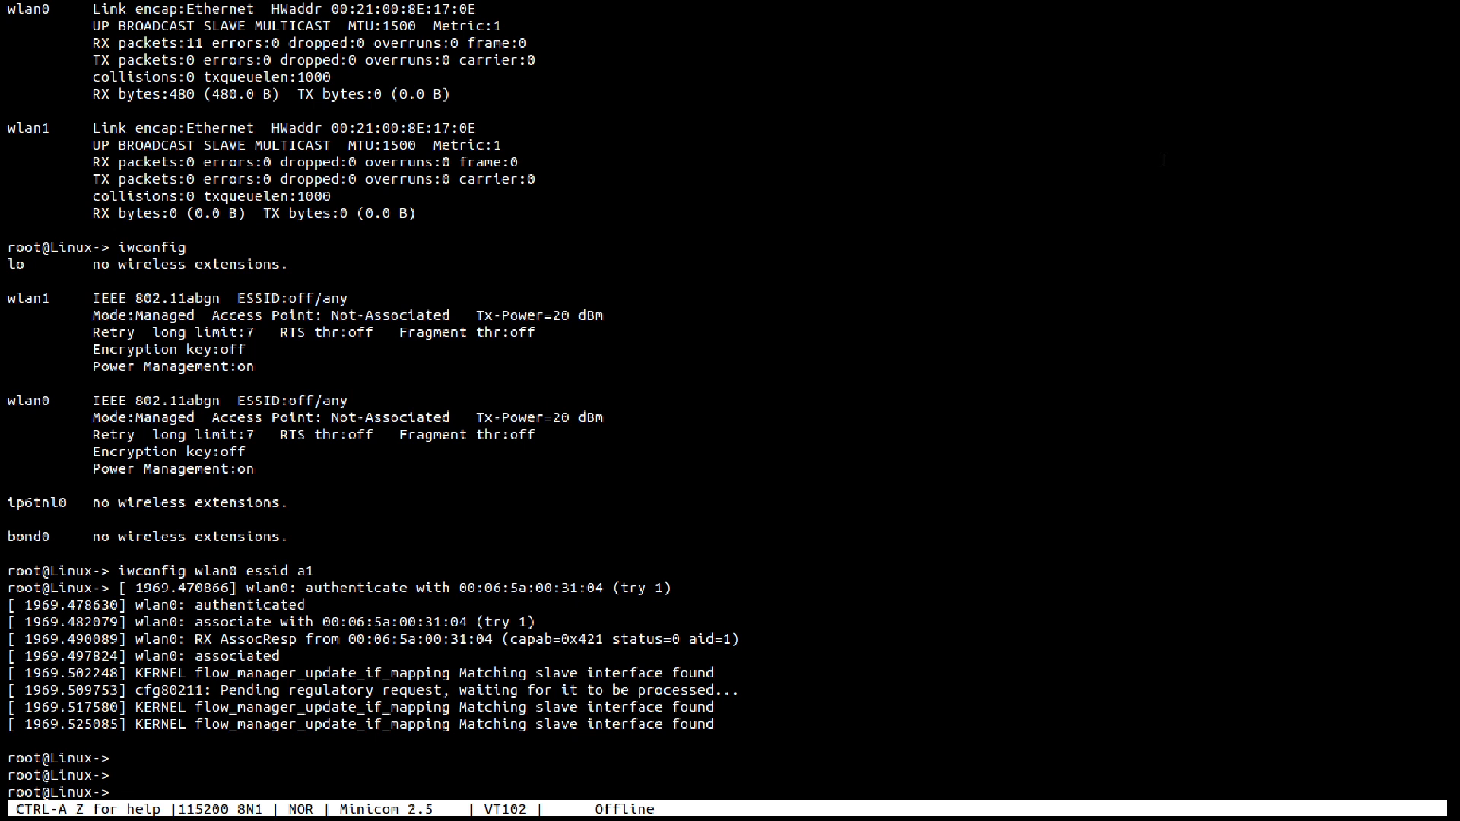
Run ifconfig and iwconfig on the mobile node, confirming wlan0 is on ESSID a1
text(ifconfig)
key(Return)
text(iwconfig)
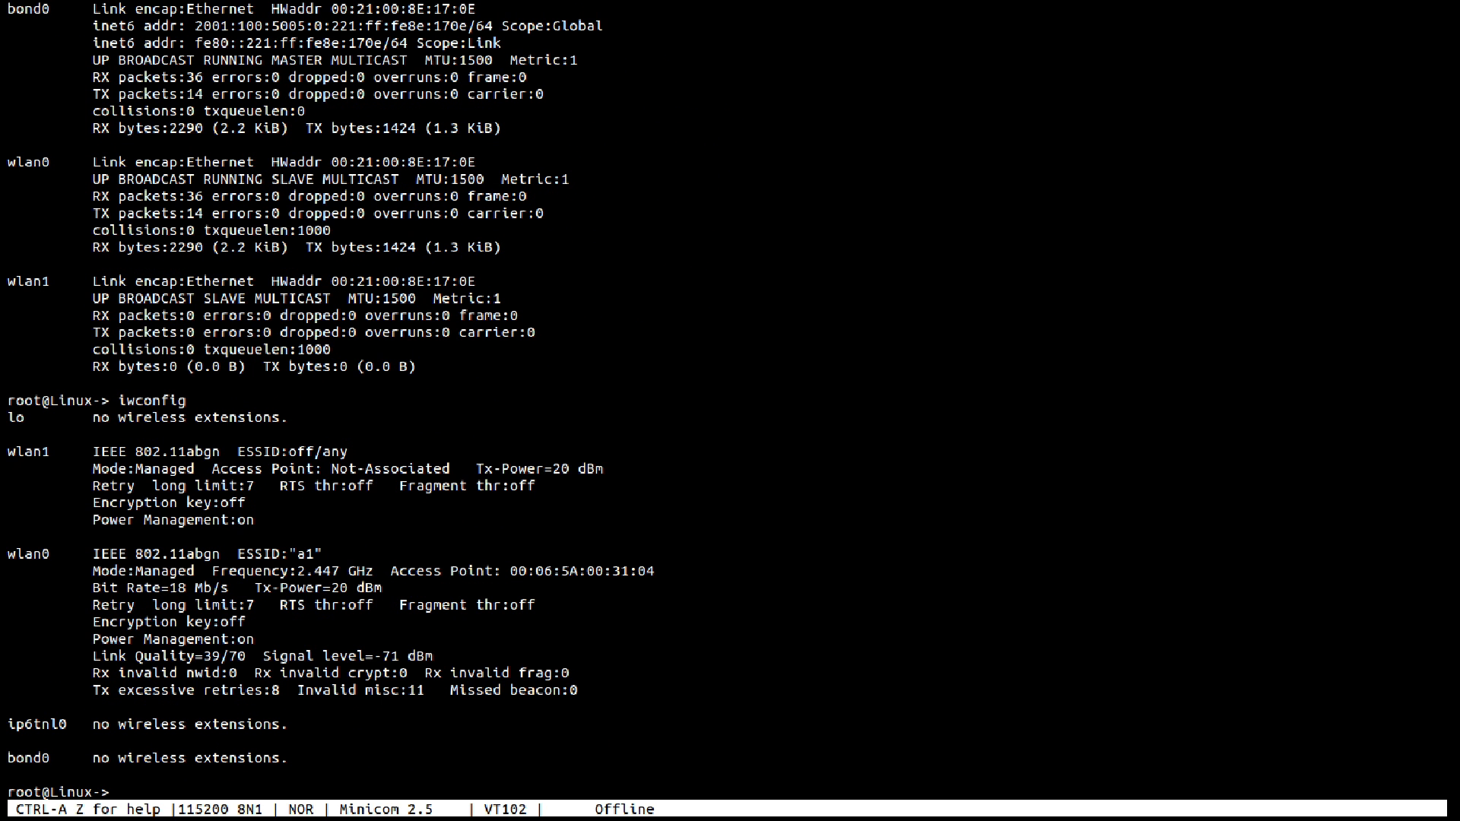
drag(7, 553, 50, 555)
drag(238, 553, 344, 546)
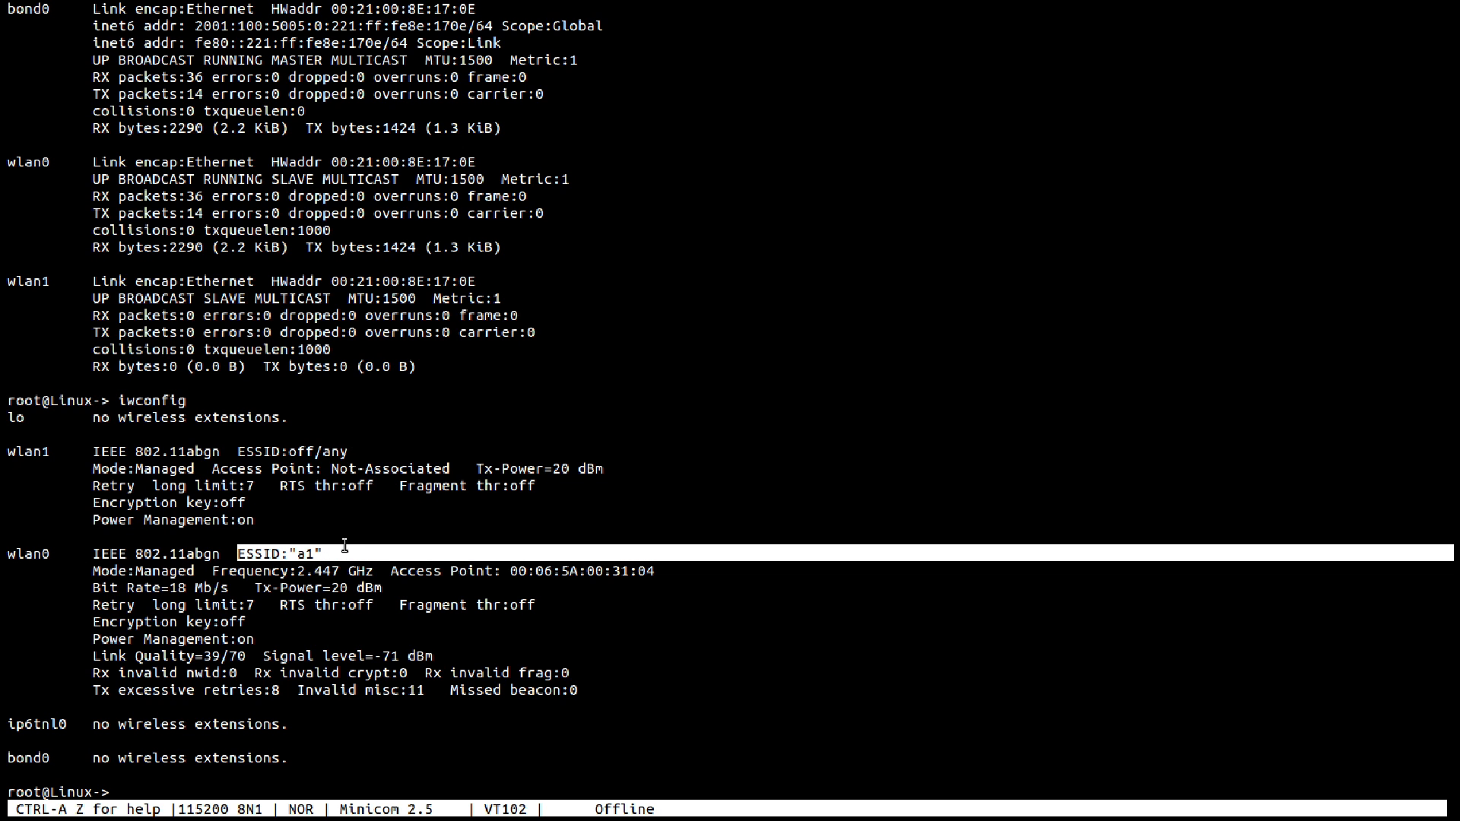
click(382, 559)
Clear the console, rerun iwconfig, and associate wlan1 with ESSID a2
key(ctrl+l)
key(Up)
key(Return)
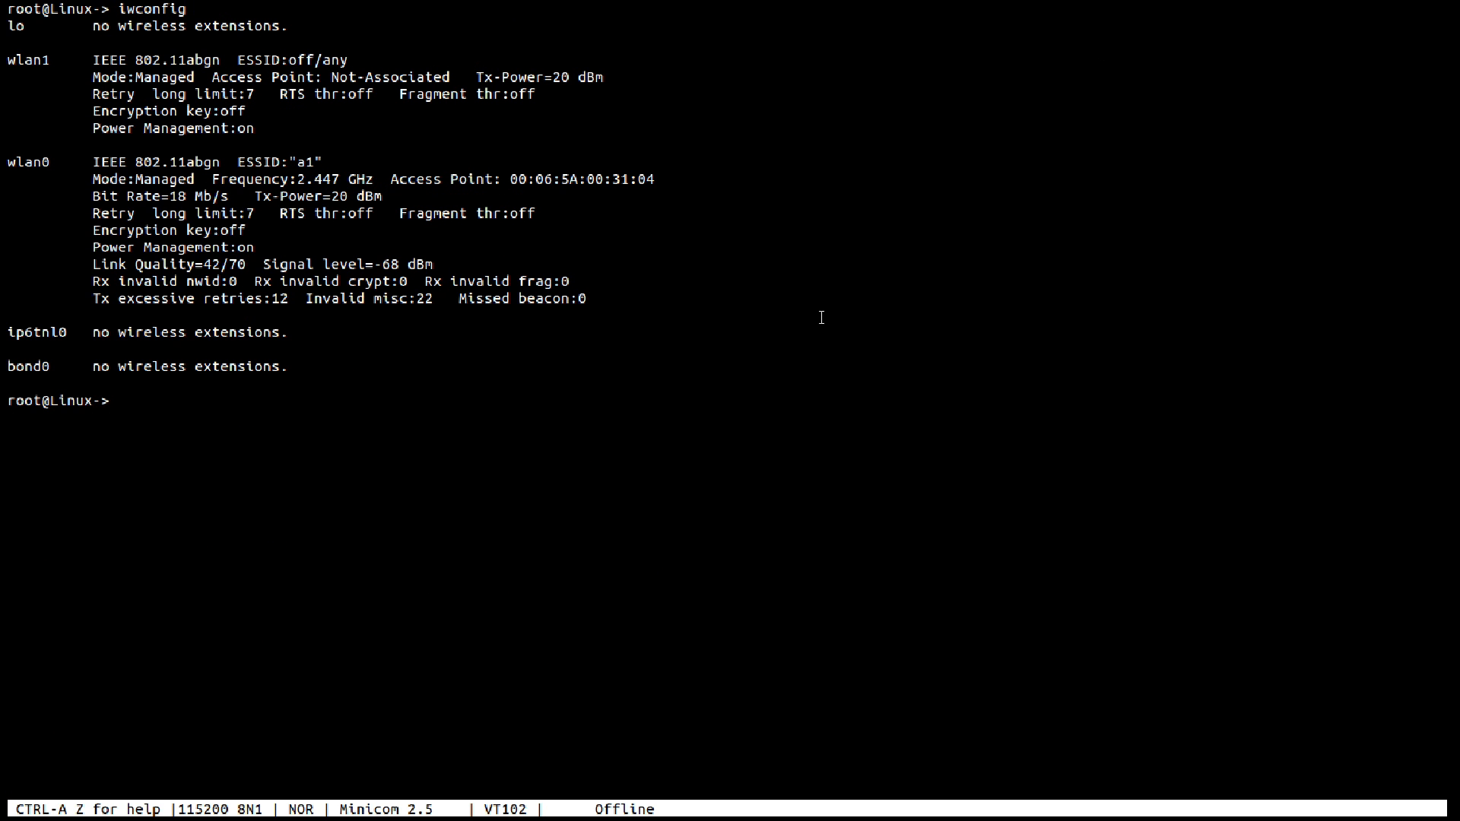
text(iwconfig wlan1 essid a2)
key(Return)
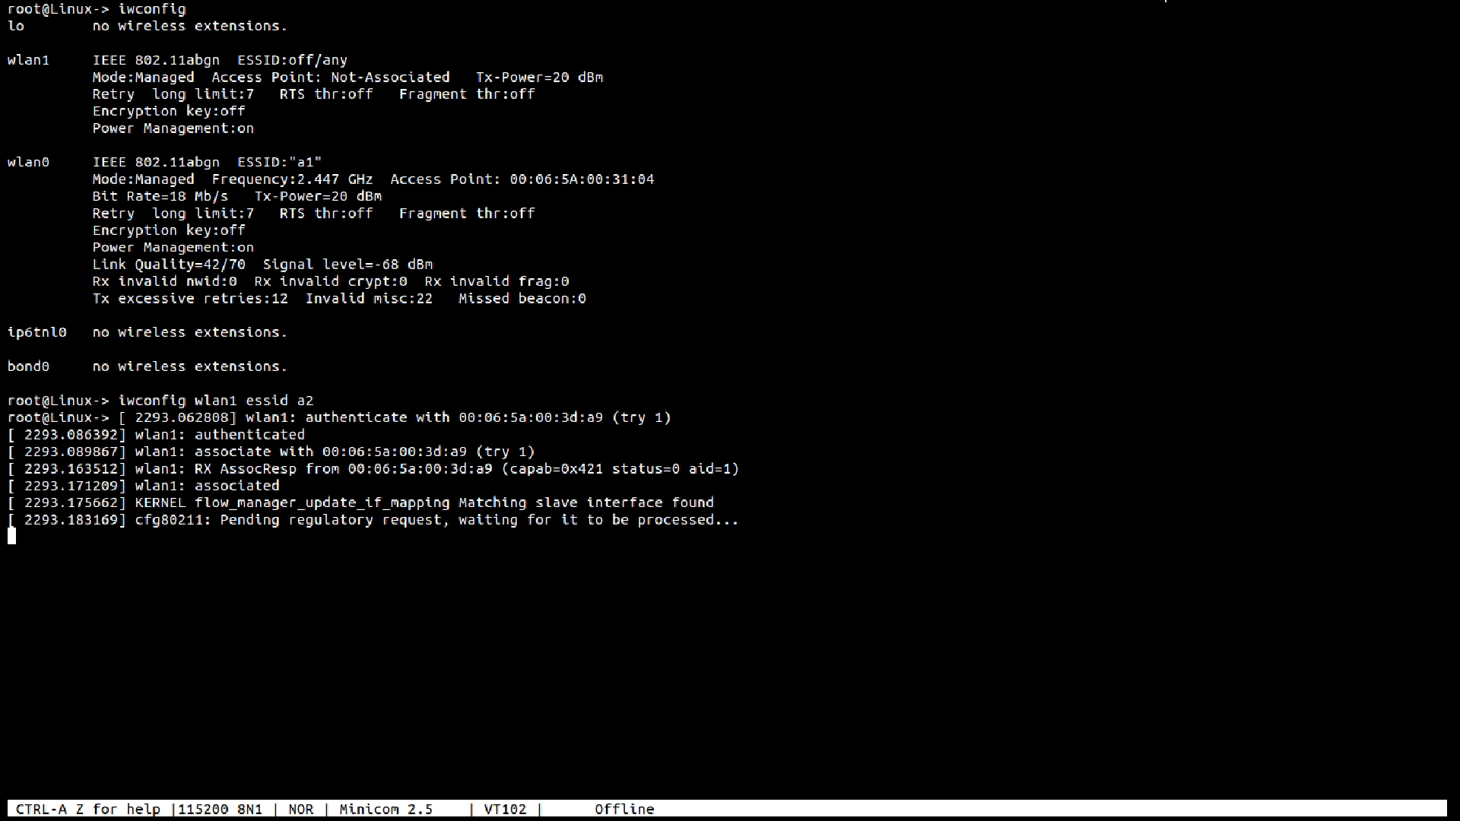
Run iwconfig and highlight that wlan1 is now on ESSID a2
key(Return)
key(Return)
text(iwconfig)
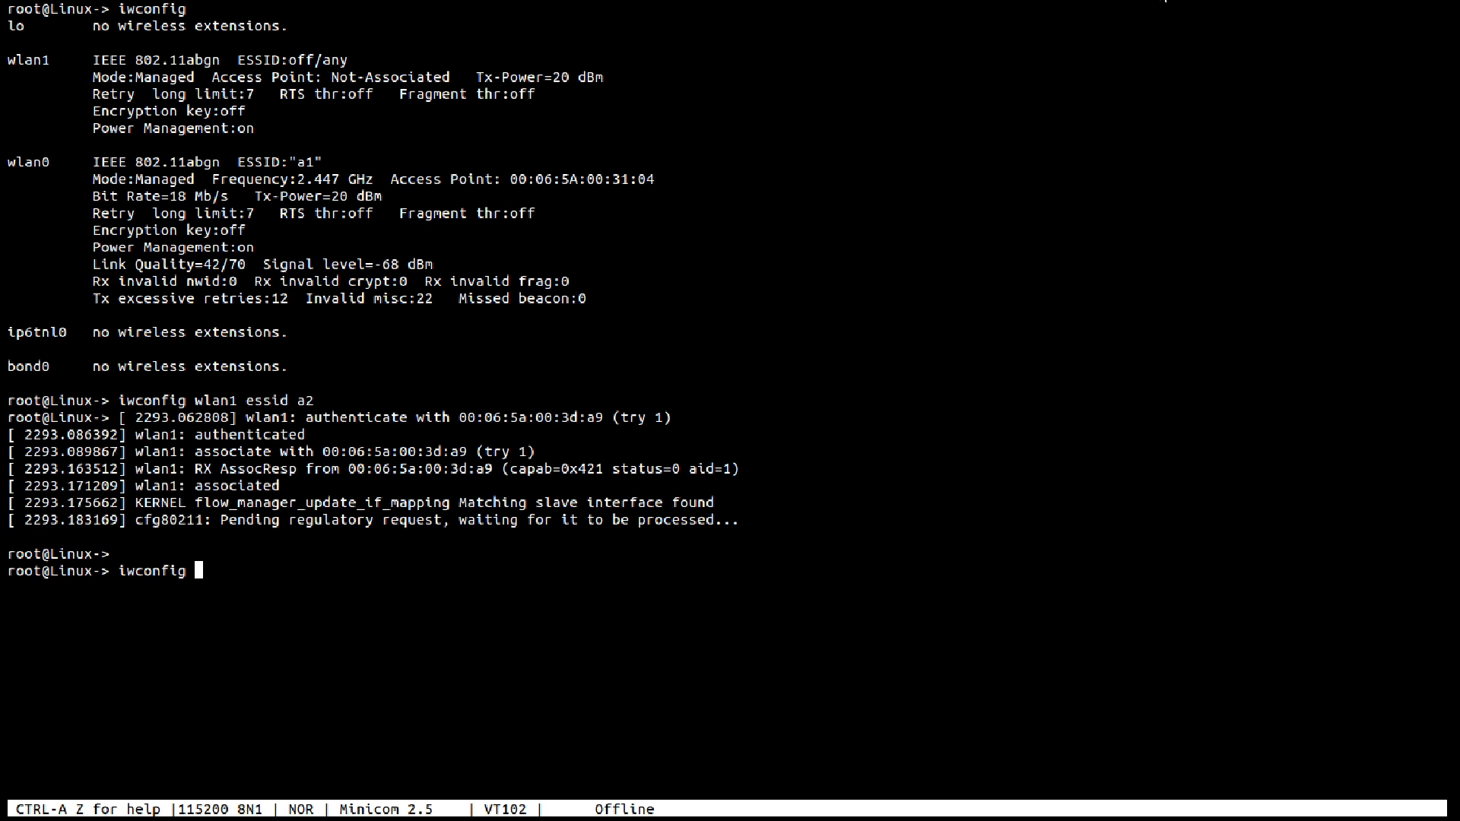
key(Return)
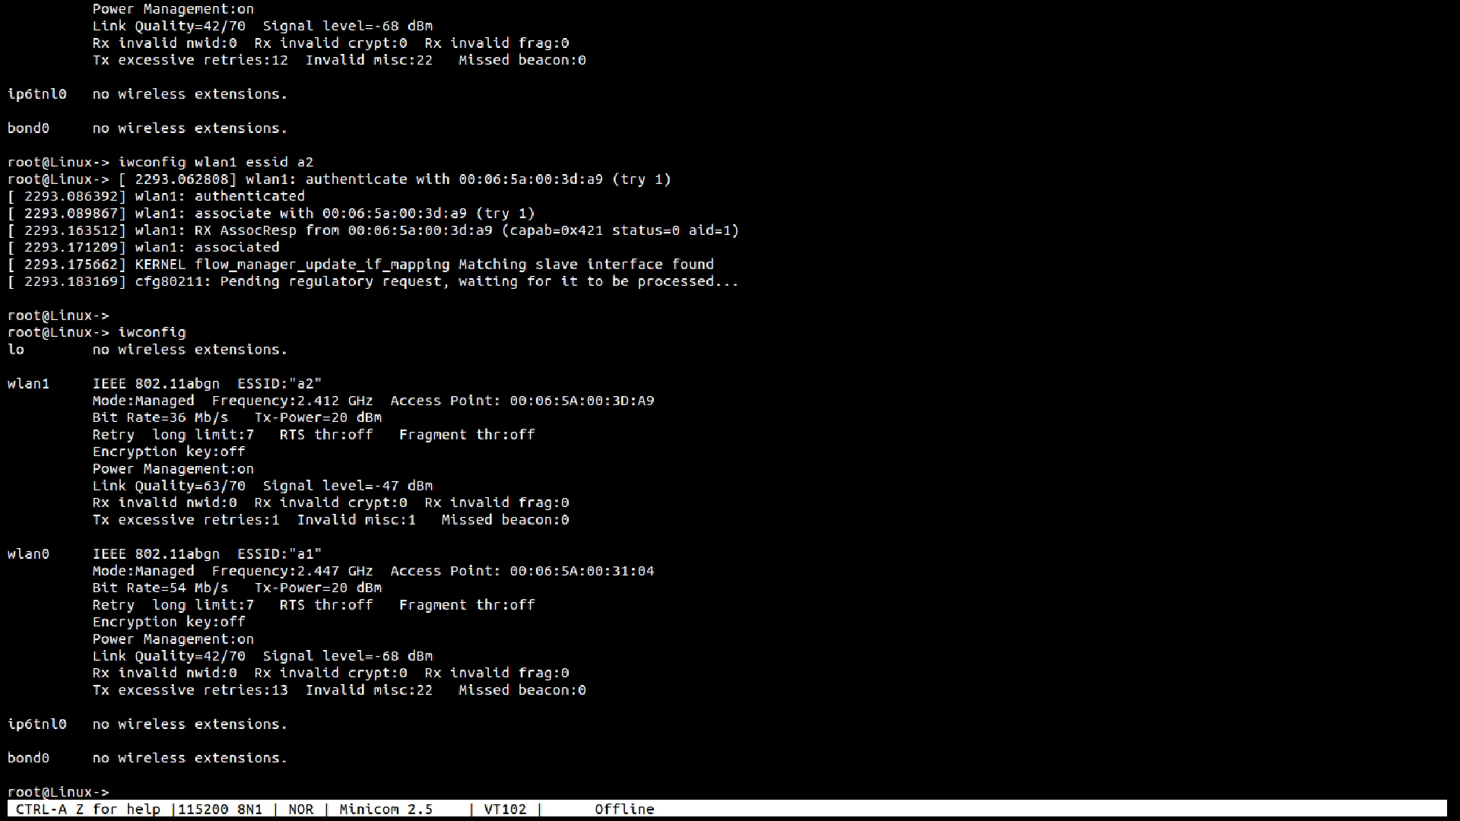
drag(8, 384, 50, 384)
drag(237, 384, 329, 383)
click(388, 371)
Run ifconfig and highlight bond0's 2001:100:5005 global IPv6 address
text(ifconfig)
key(Return)
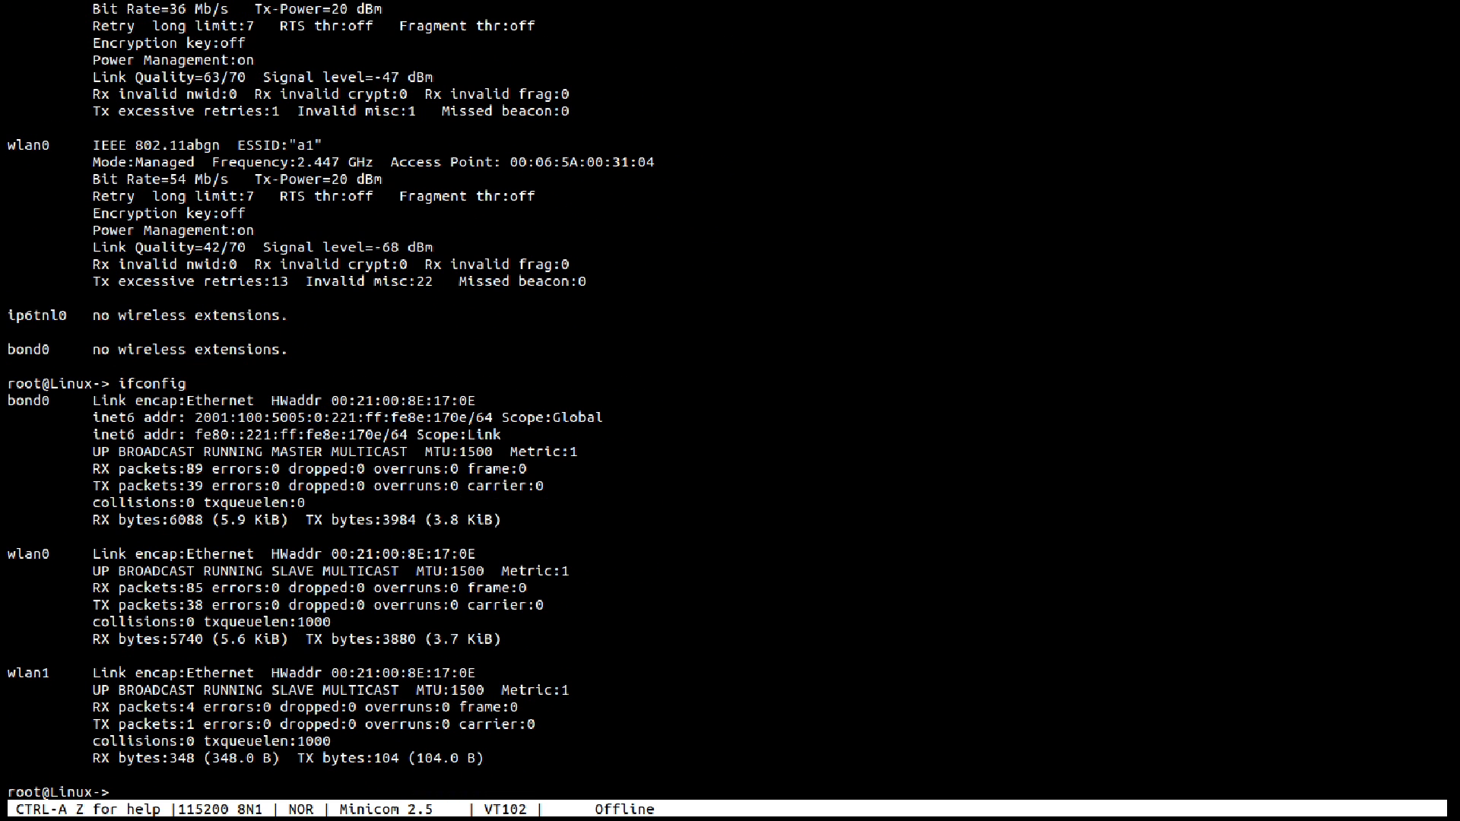
drag(196, 418, 490, 421)
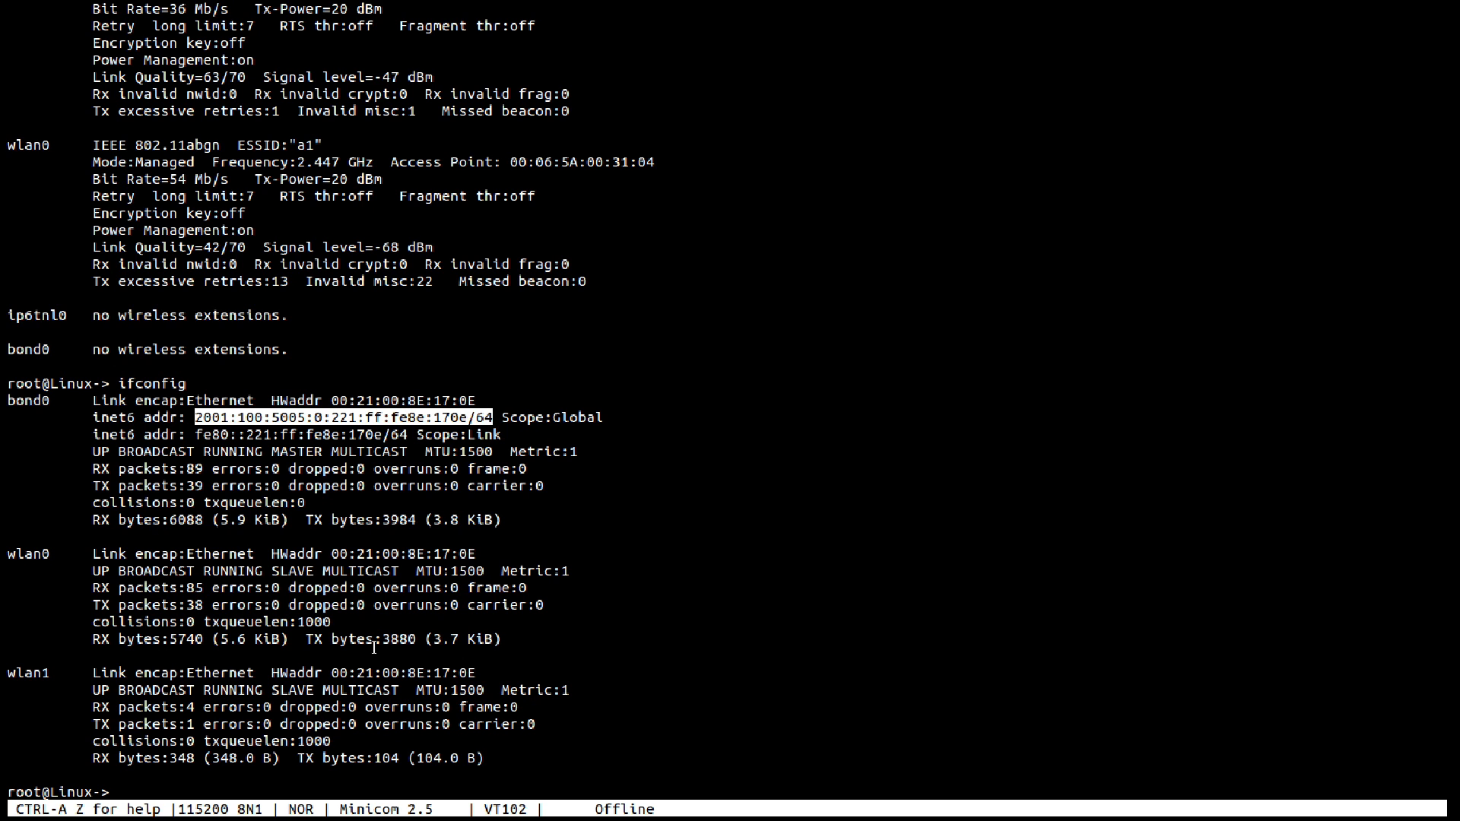
click(560, 653)
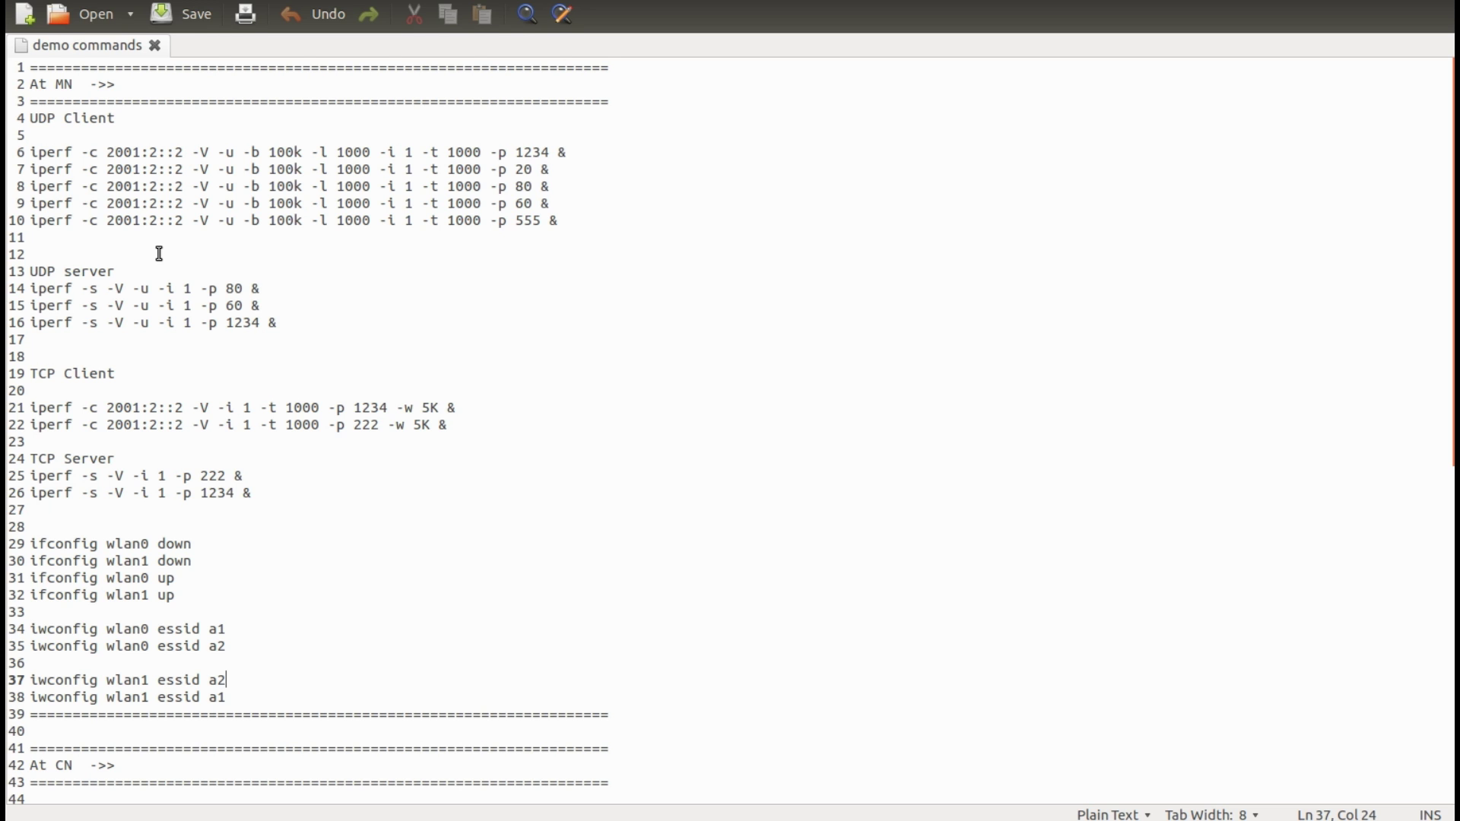
Copy the TCP iperf client command from line 21 and run it on the mobile node console
click(912, 424)
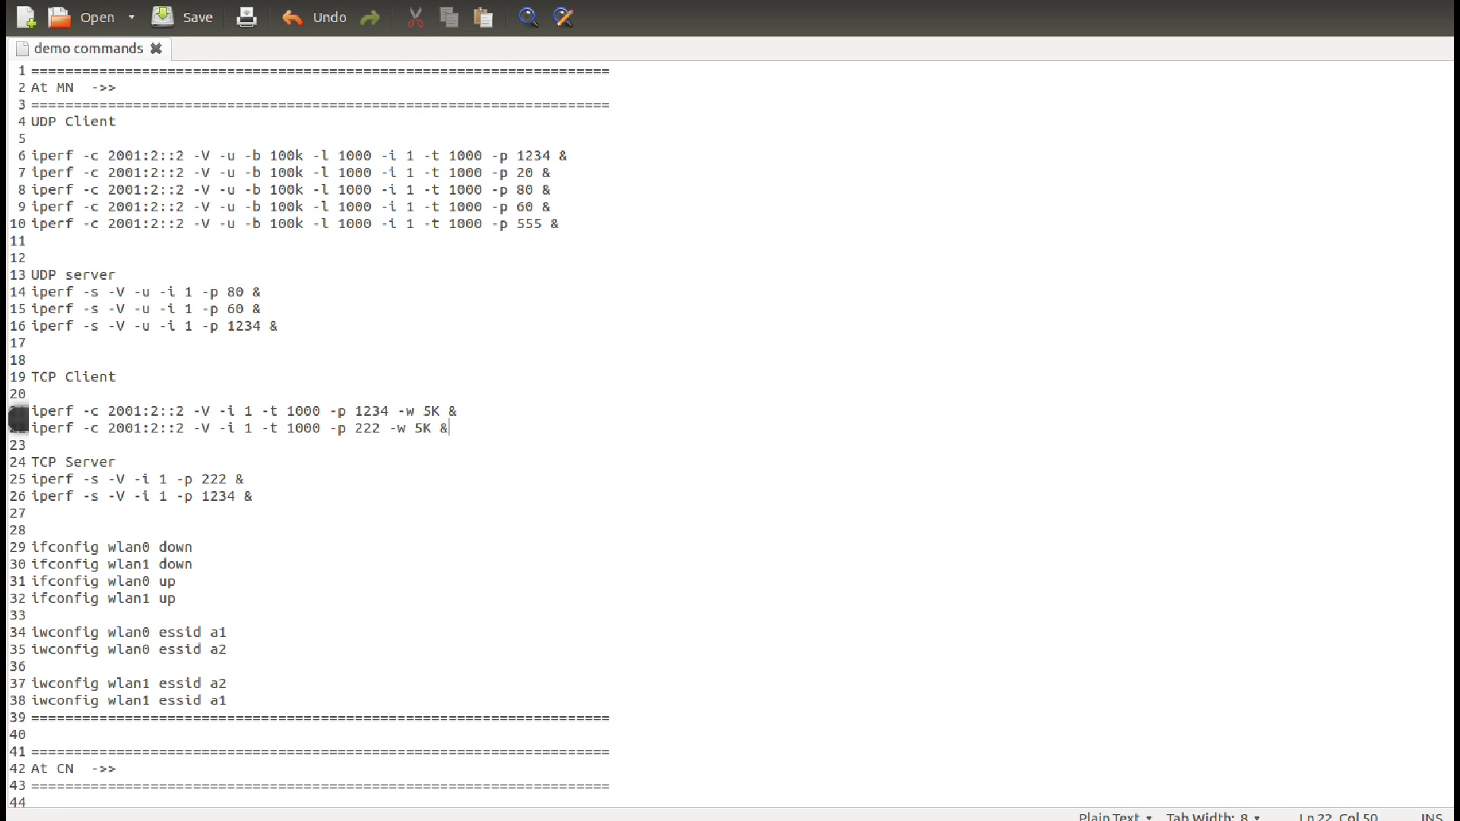
drag(32, 412, 456, 411)
right_click(457, 412)
click(492, 501)
click(426, 521)
key(alt+Tab)
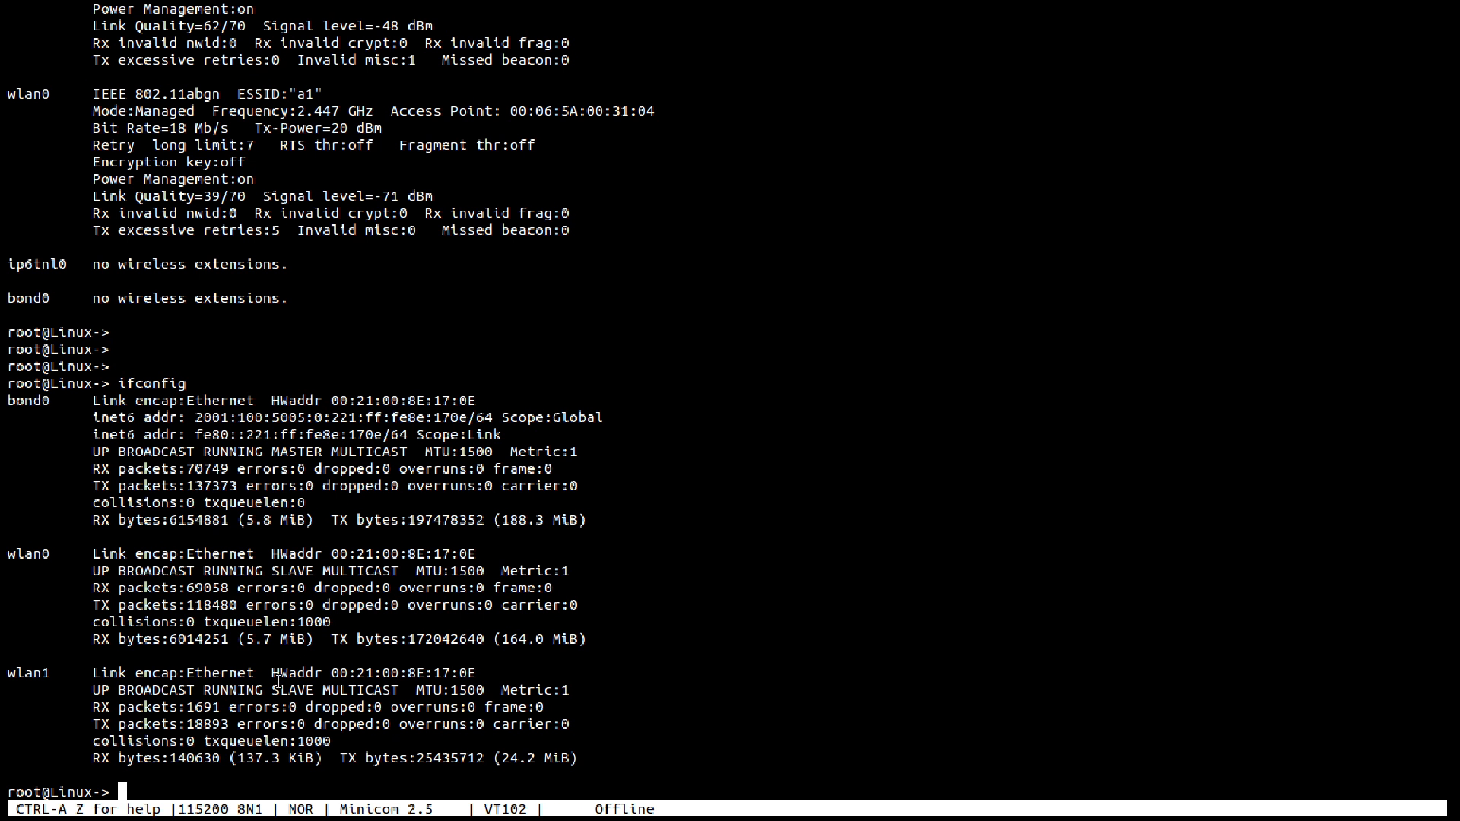
right_click(212, 791)
click(251, 689)
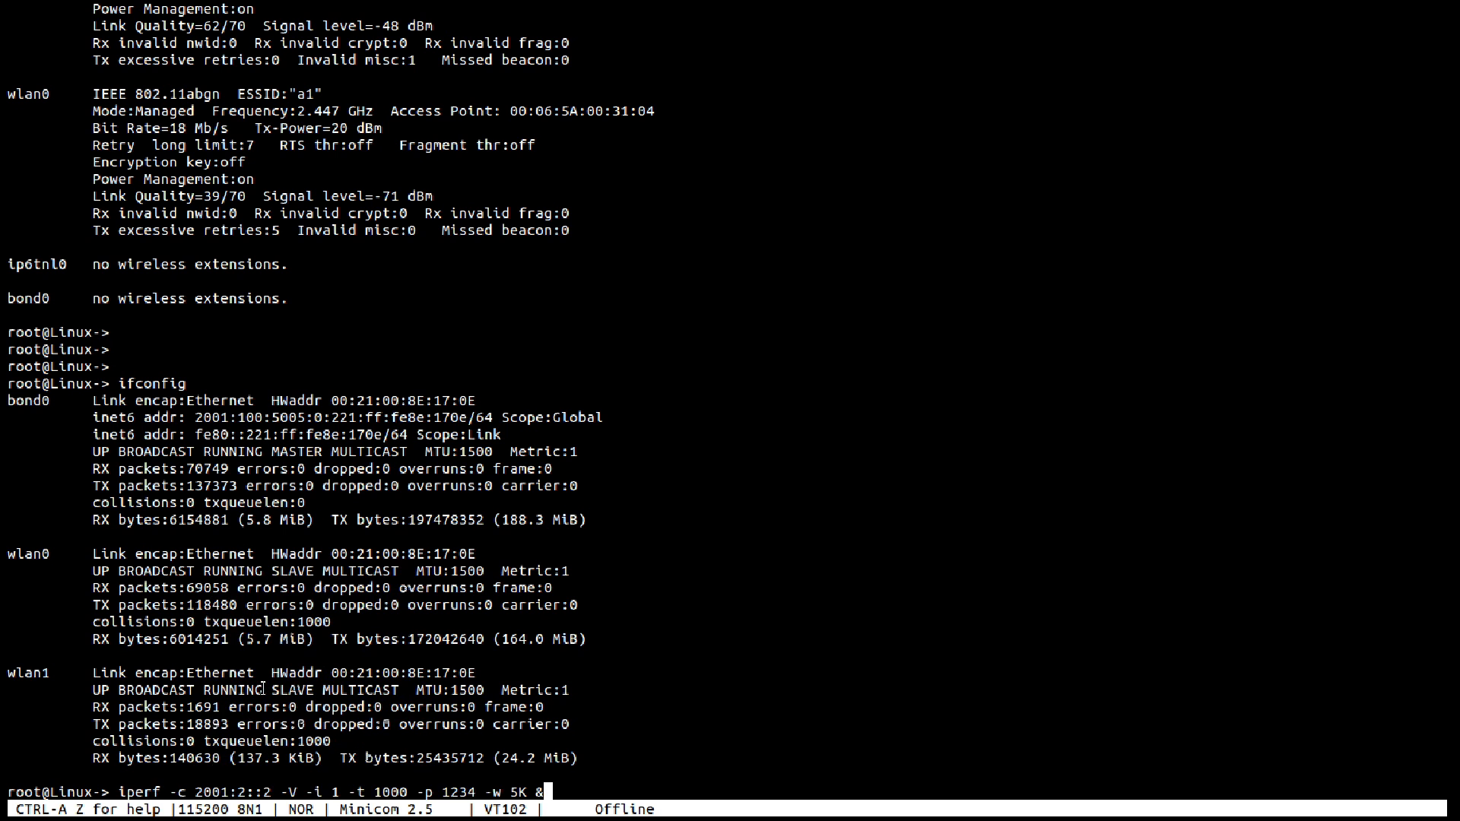
key(Return)
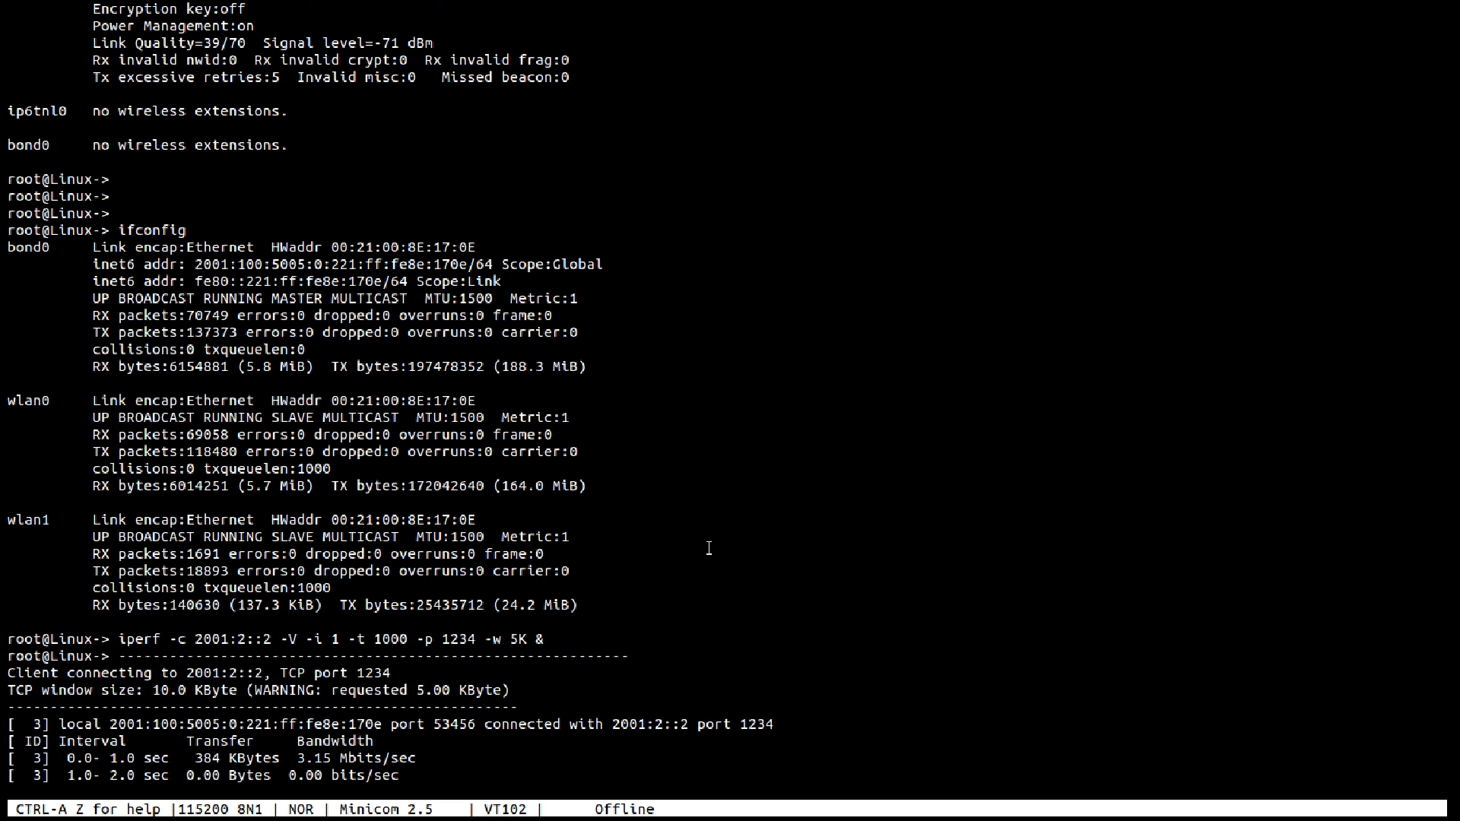
Copy the UDP port 80 iperf command from line 8 and run it in Minicom
key(alt+Tab)
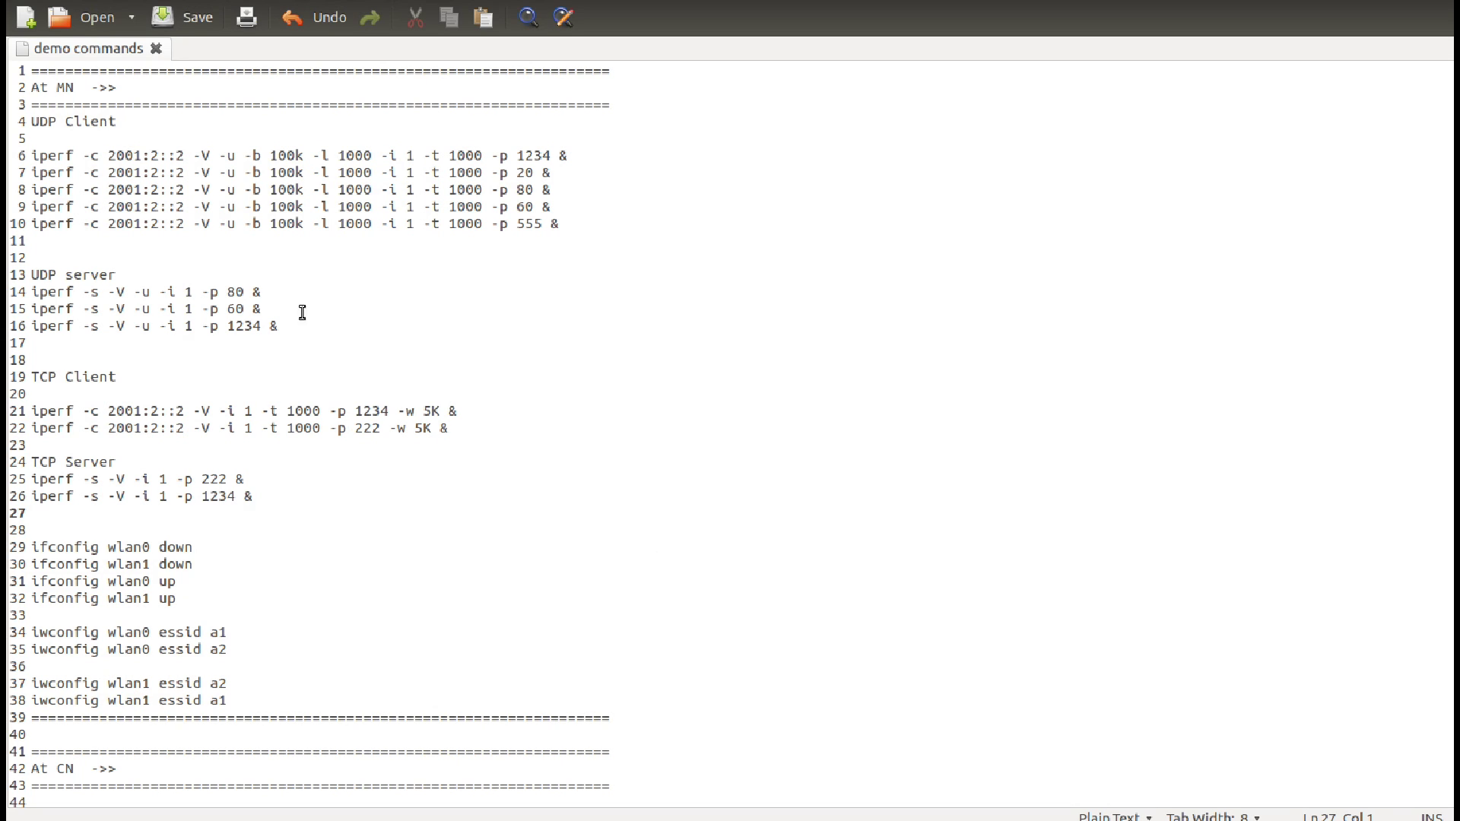
drag(31, 189, 560, 190)
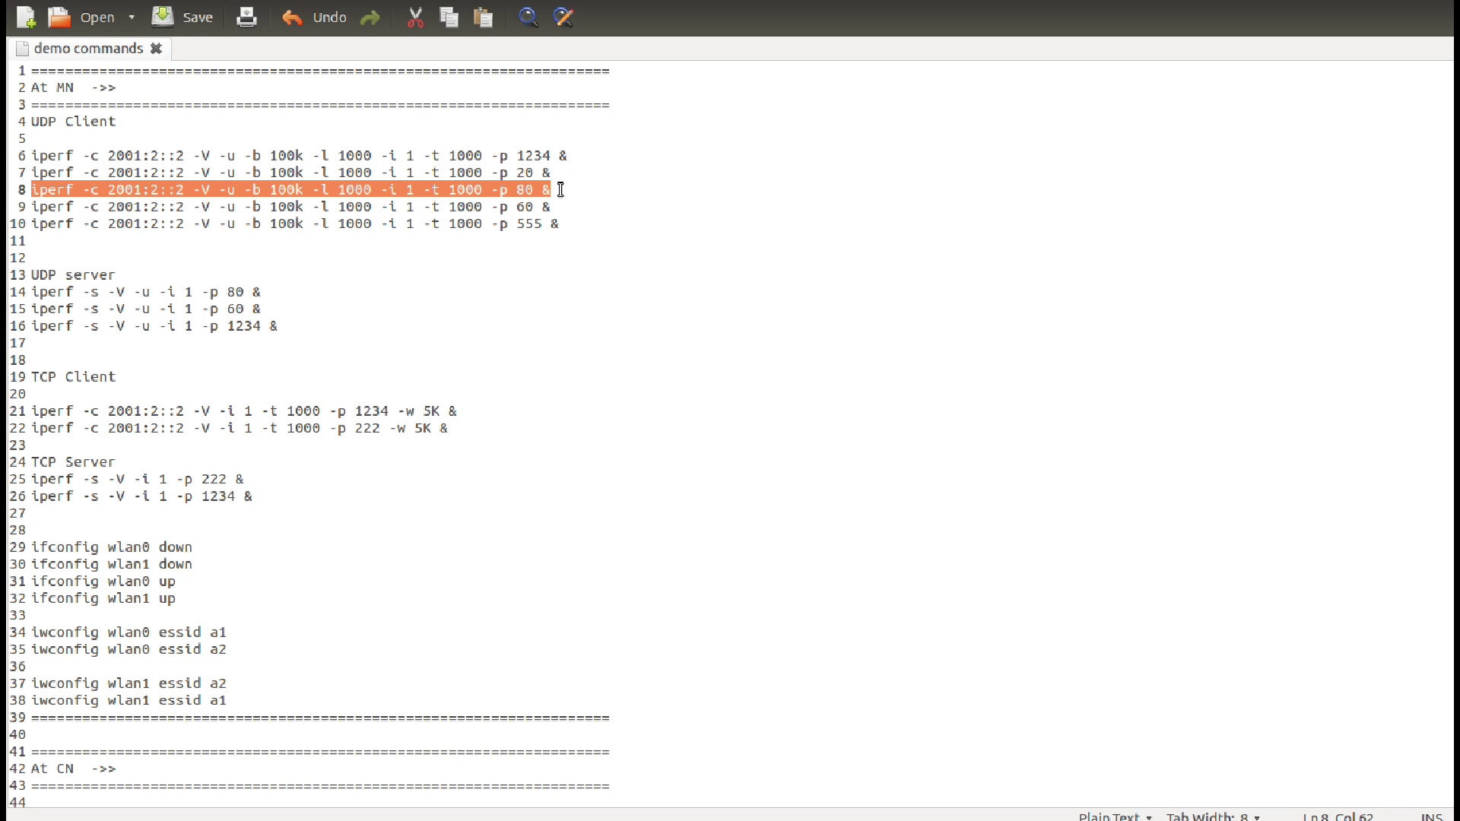
key(alt+Tab)
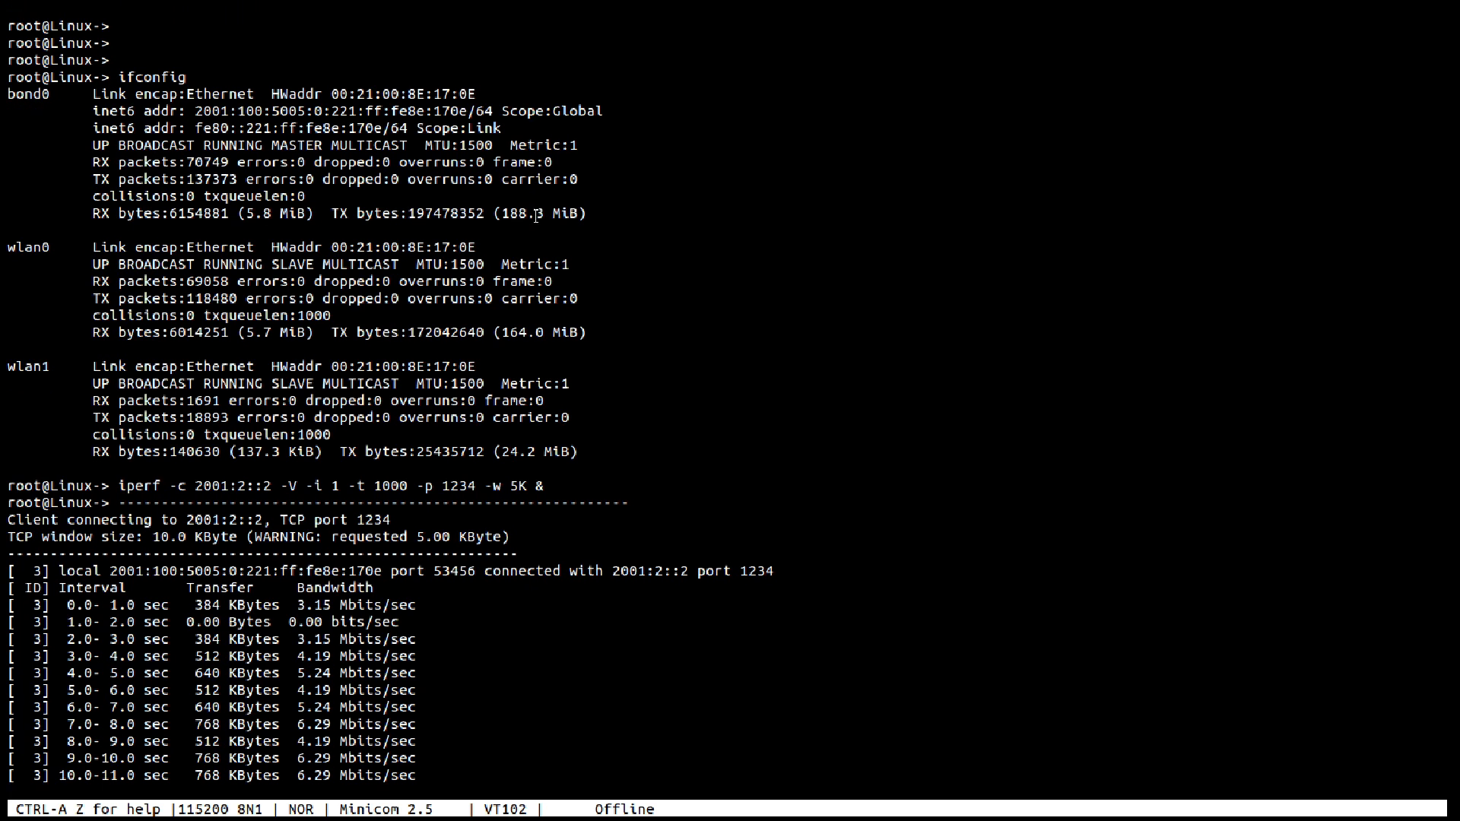
middle_click(443, 261)
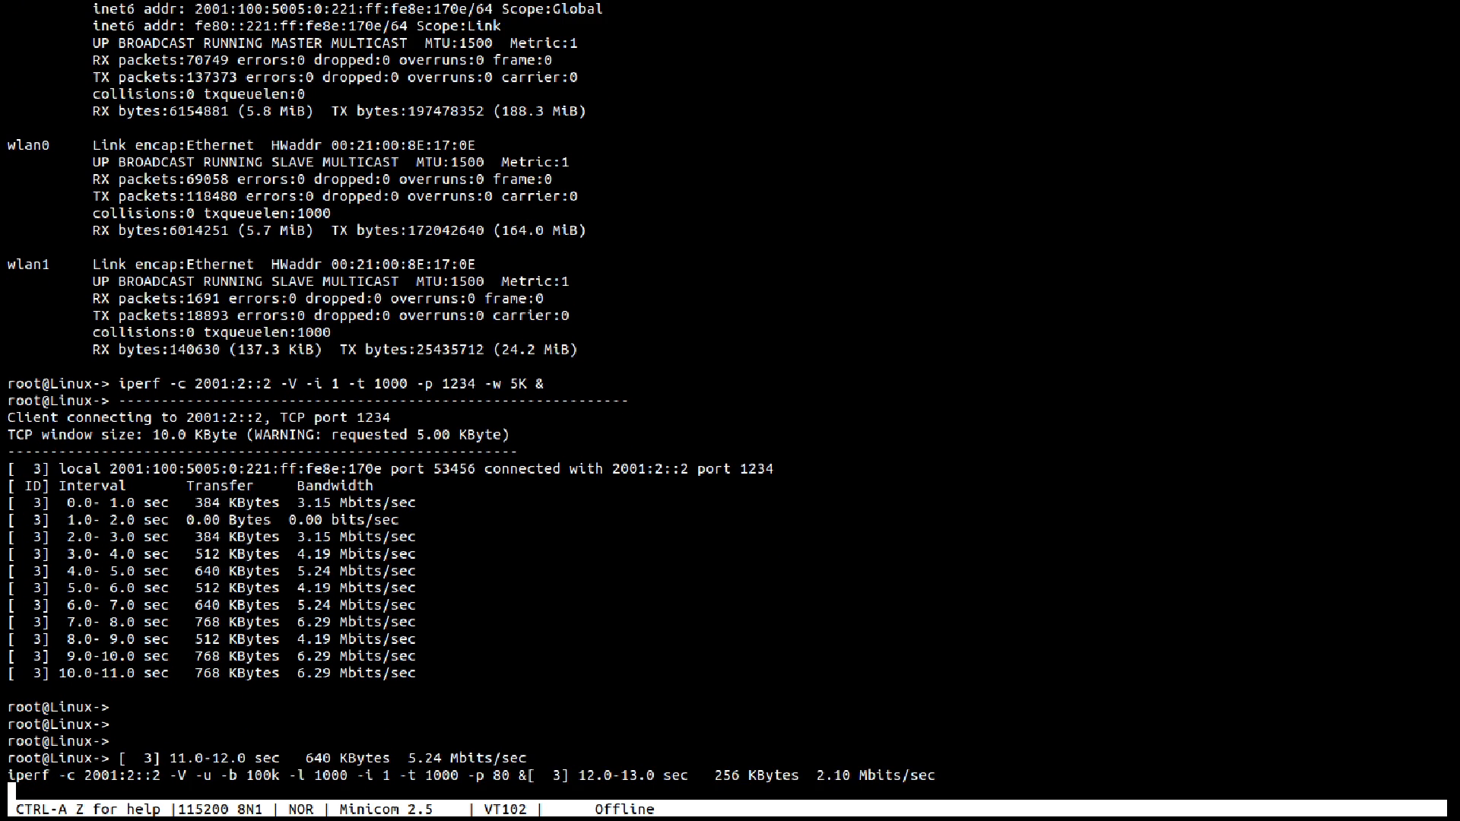
key(Return)
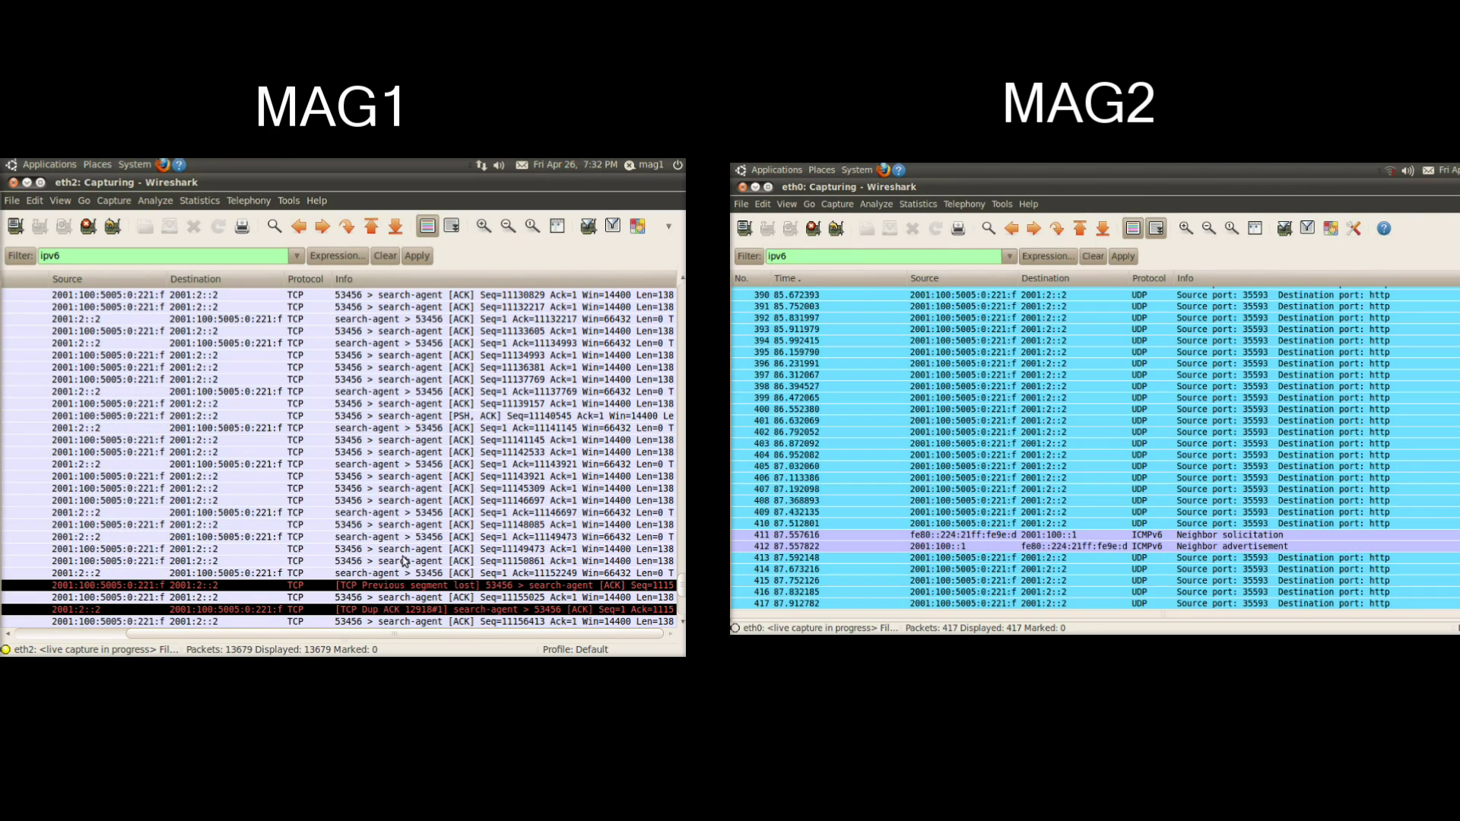
click(364, 539)
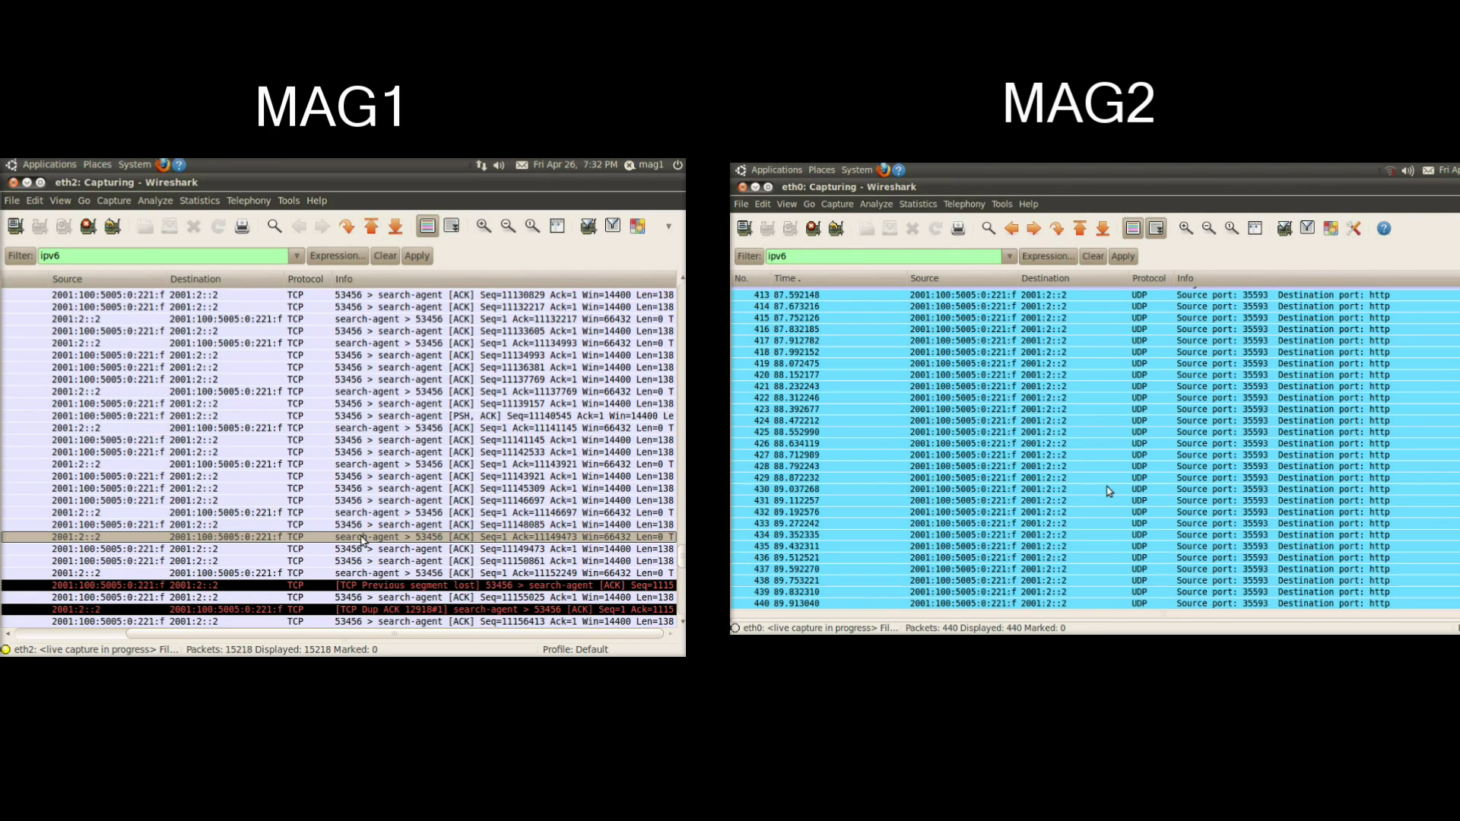
scroll(1099, 459, up, 2)
double_click(1098, 463)
double_click(350, 535)
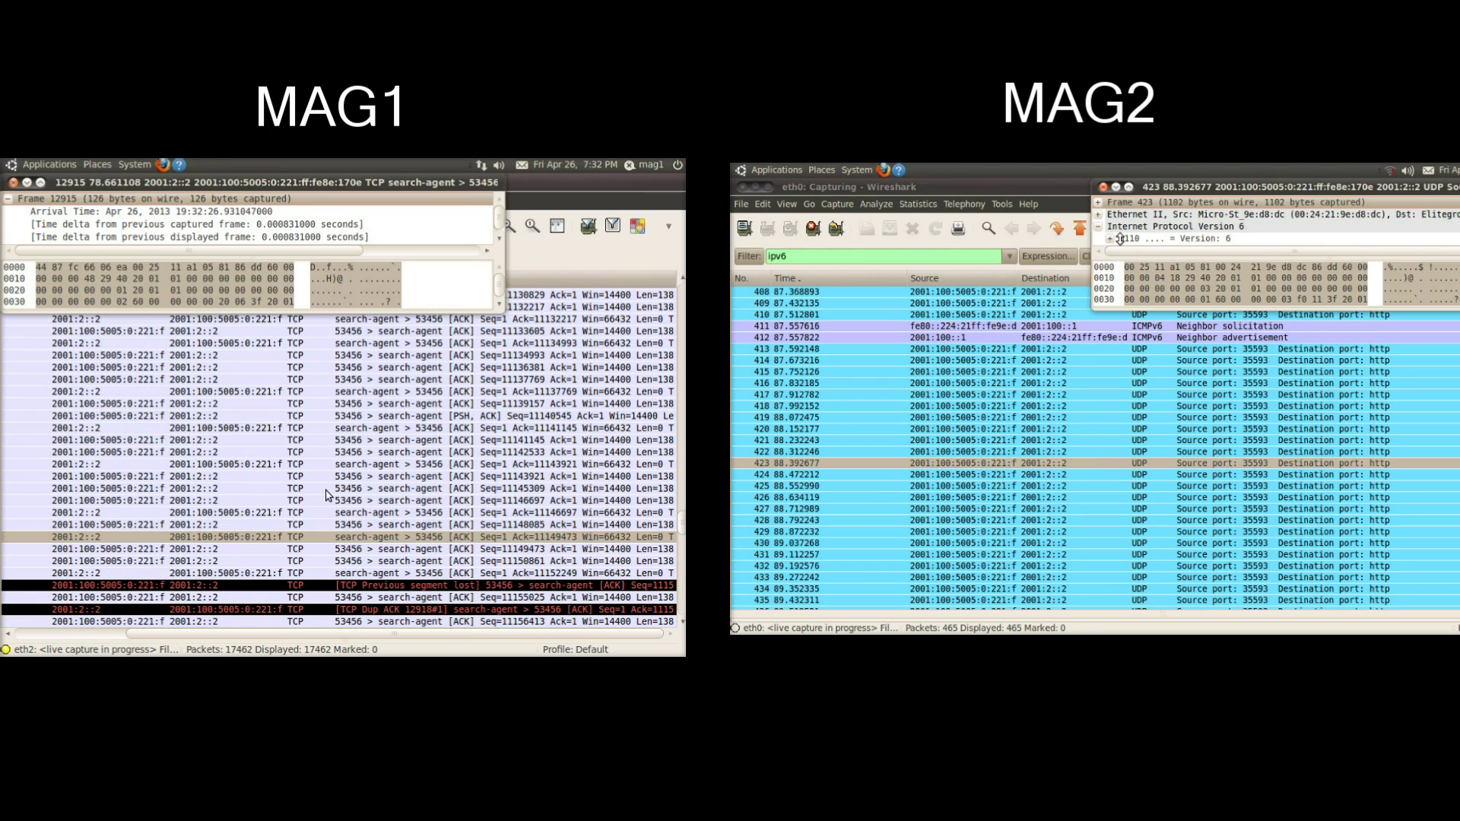
double_click(1152, 187)
double_click(136, 183)
scroll(116, 496, down, 3)
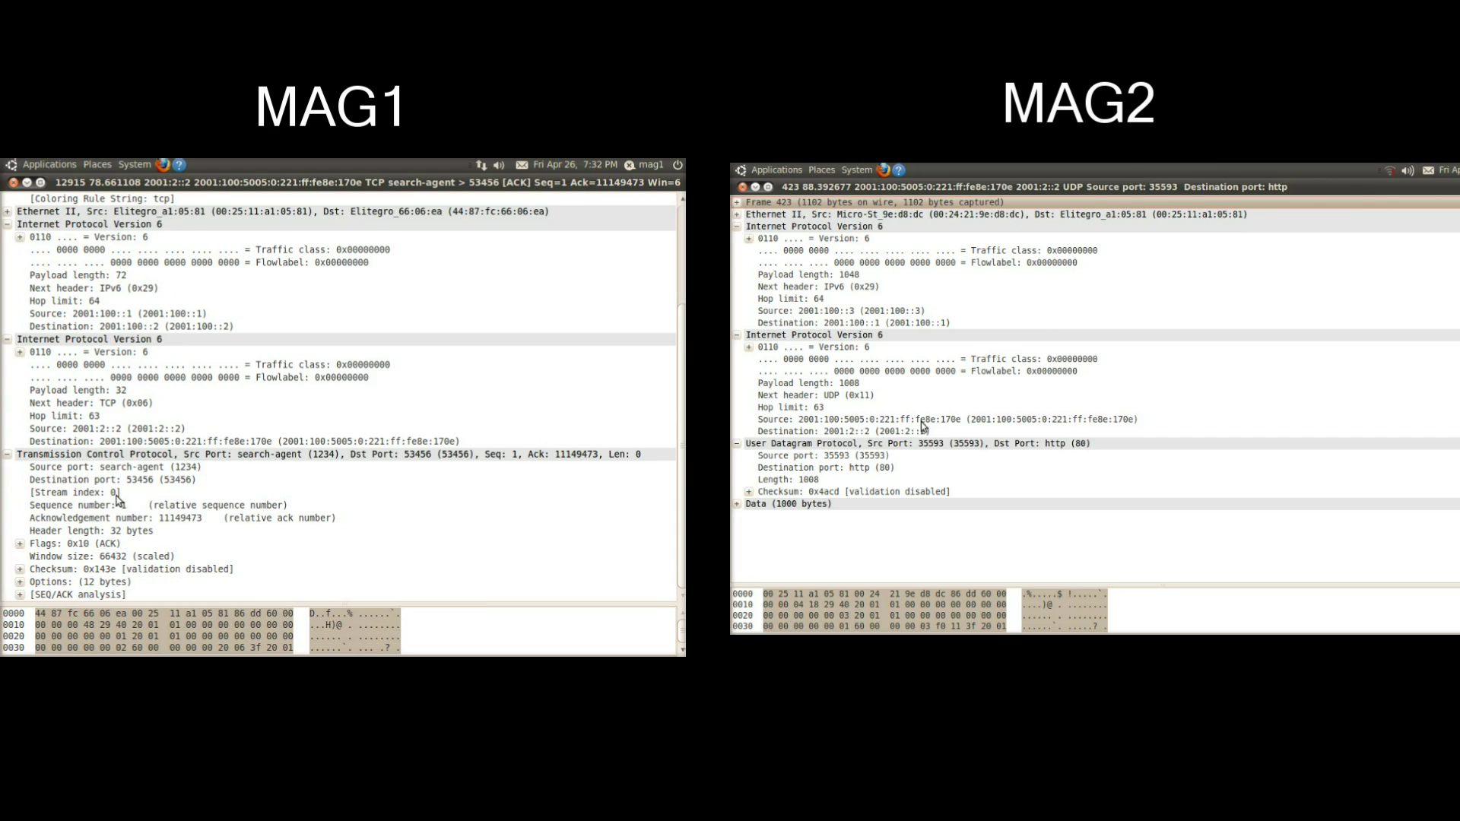
click(882, 467)
click(156, 468)
click(743, 188)
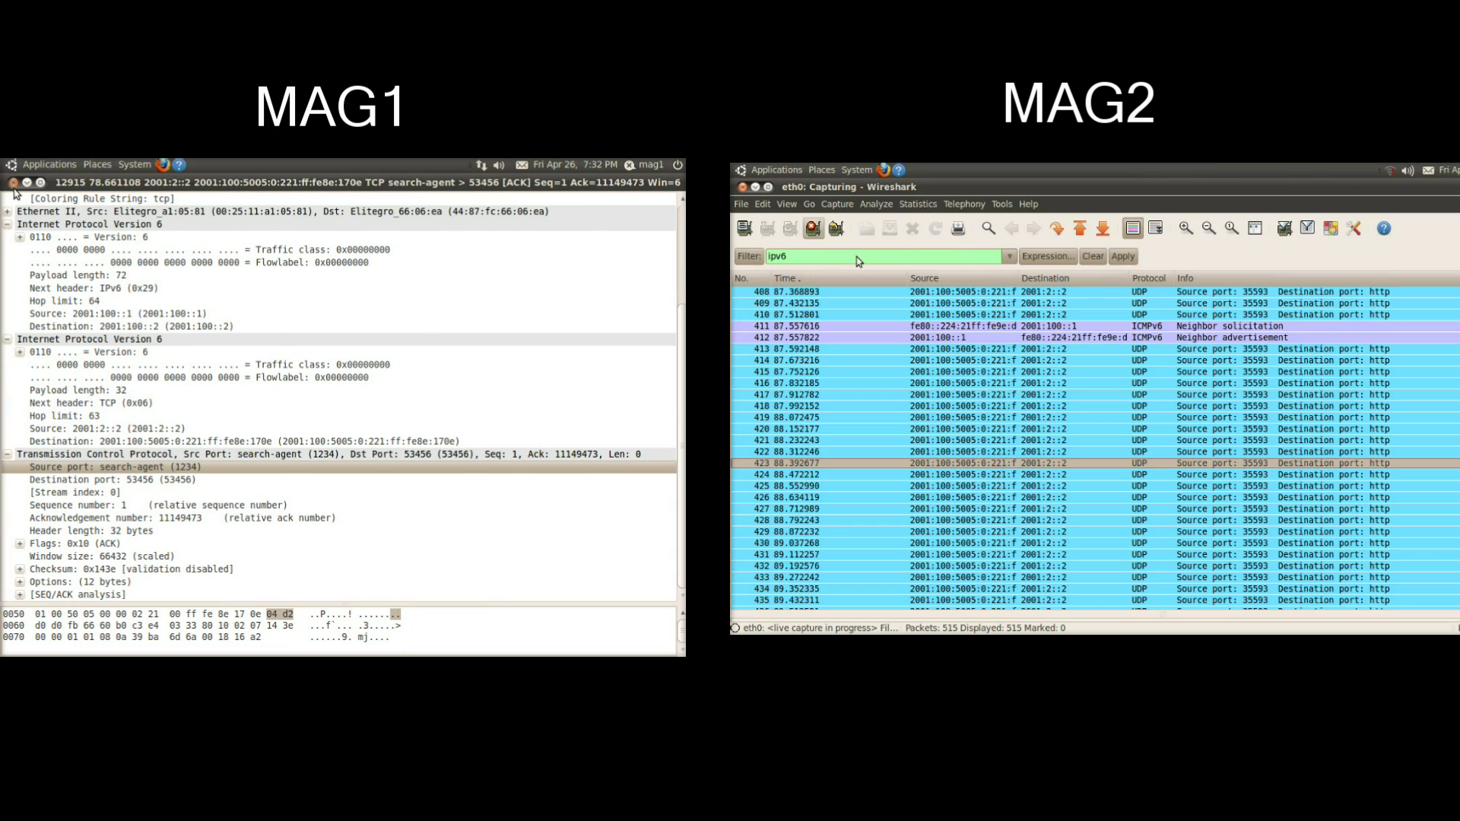
click(13, 183)
double_click(171, 525)
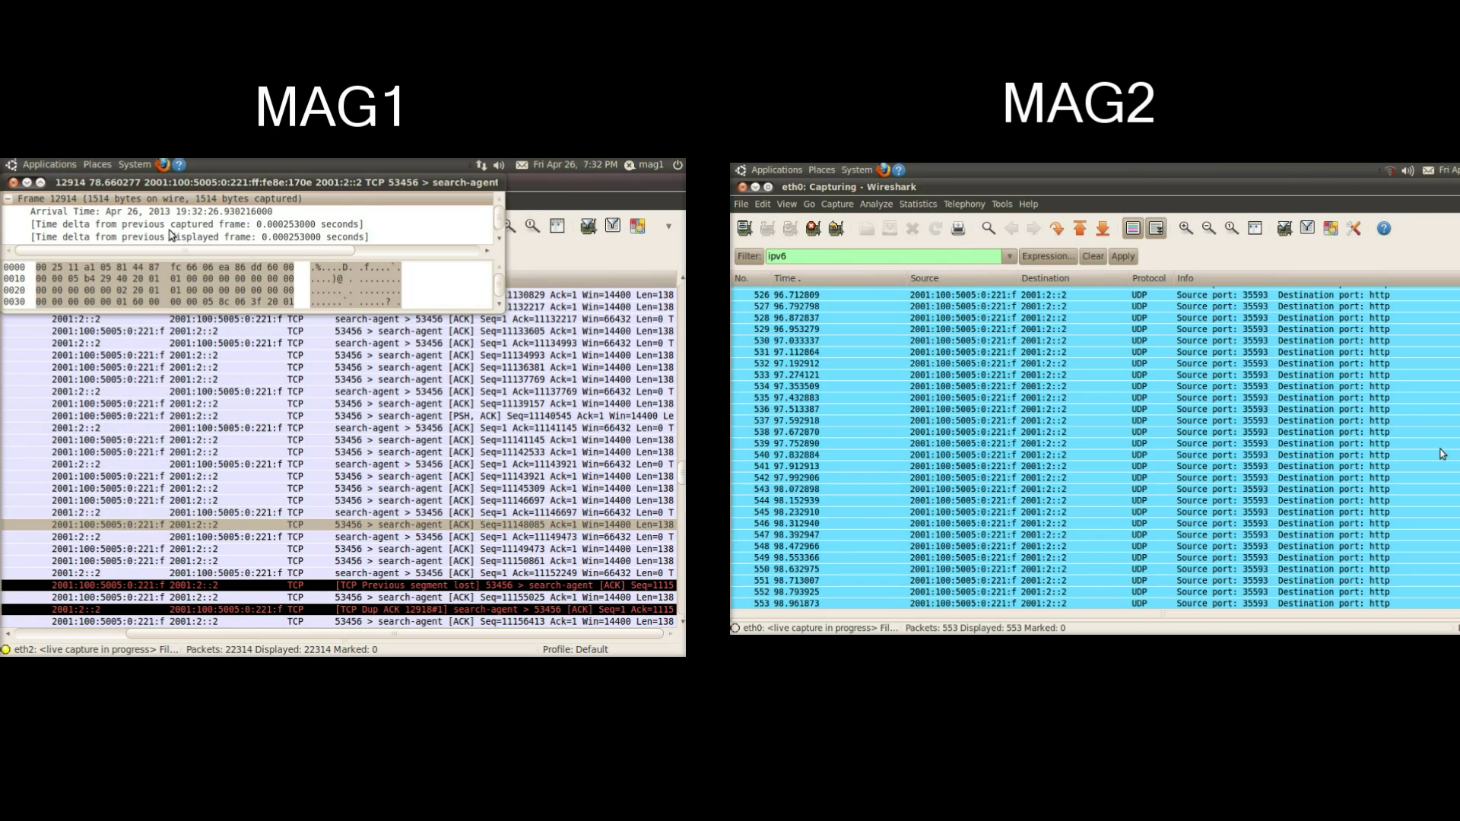
double_click(153, 184)
scroll(75, 376, down, 3)
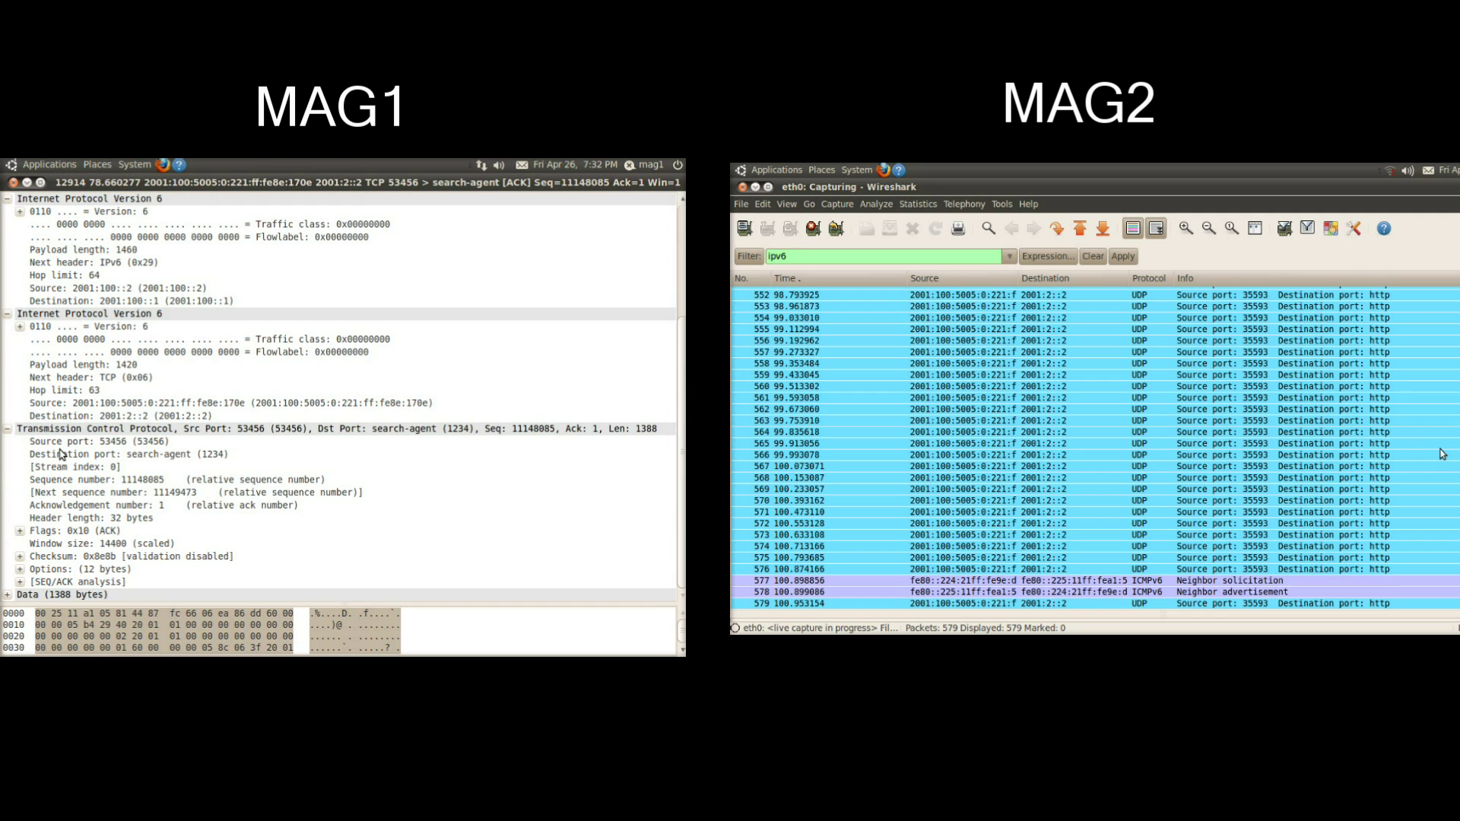
click(125, 456)
click(13, 183)
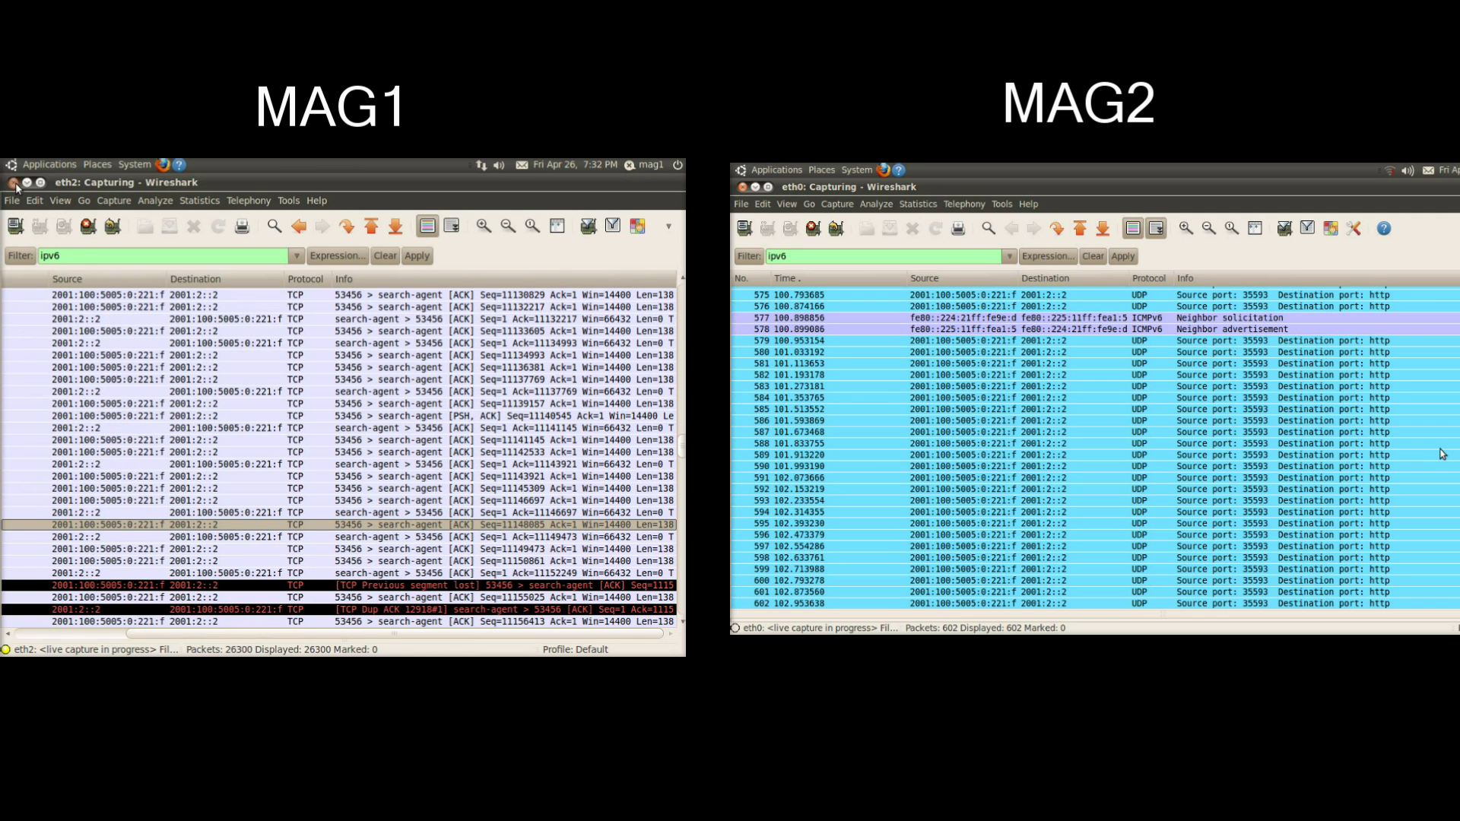